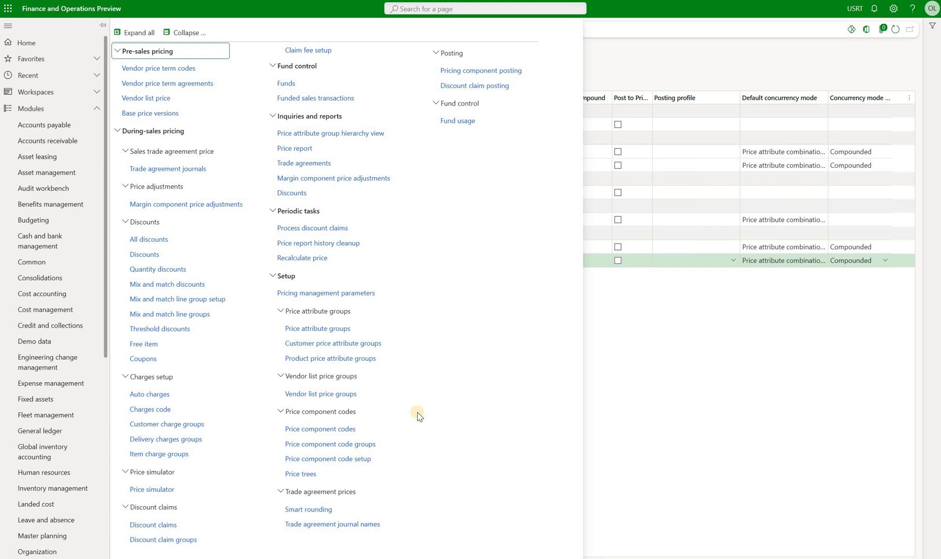
# Open the price component codes and review the attribute groups and combinations of Region discounts and Segment discounts
pyautogui.click(332, 429)
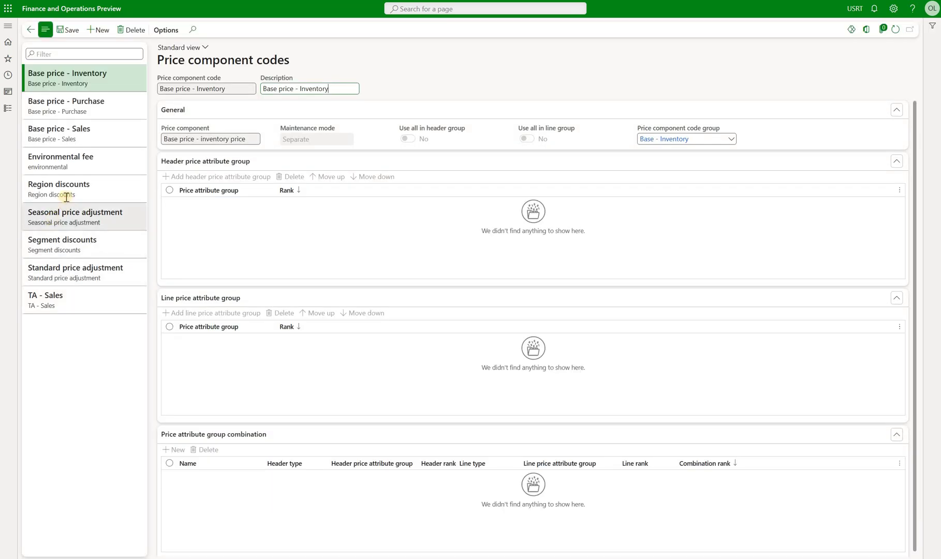
pyautogui.click(94, 189)
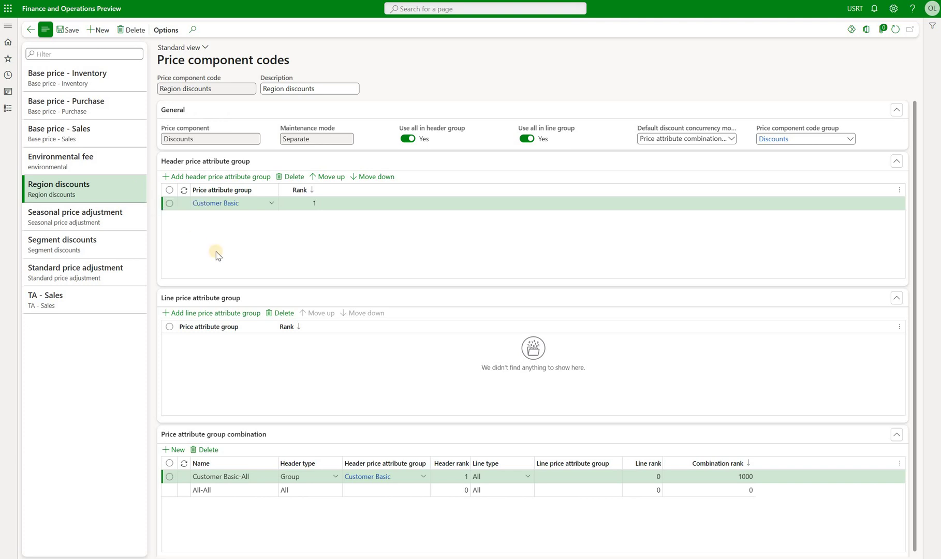
pyautogui.click(126, 242)
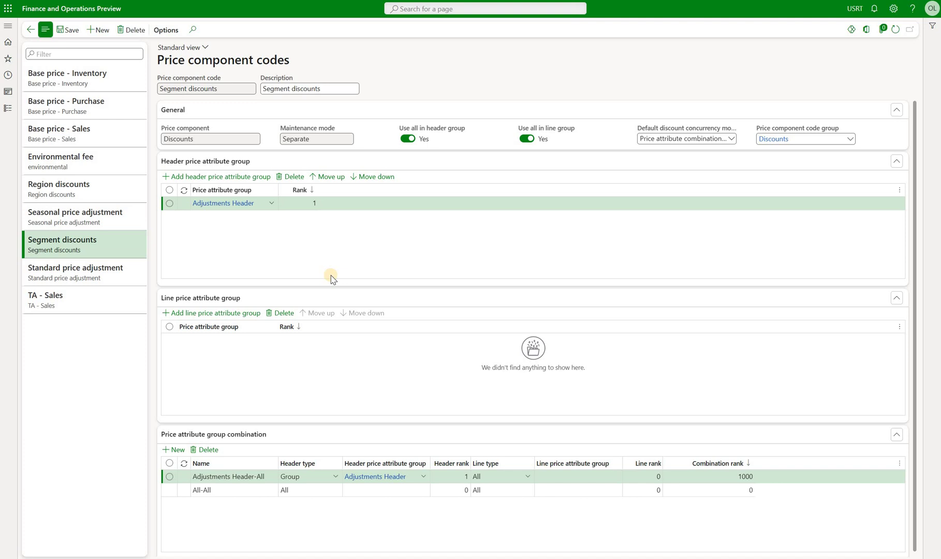
# Open the price component code setup under pricing management to examine the discount codes' pricing sequences and concurrency modes
pyautogui.click(8, 107)
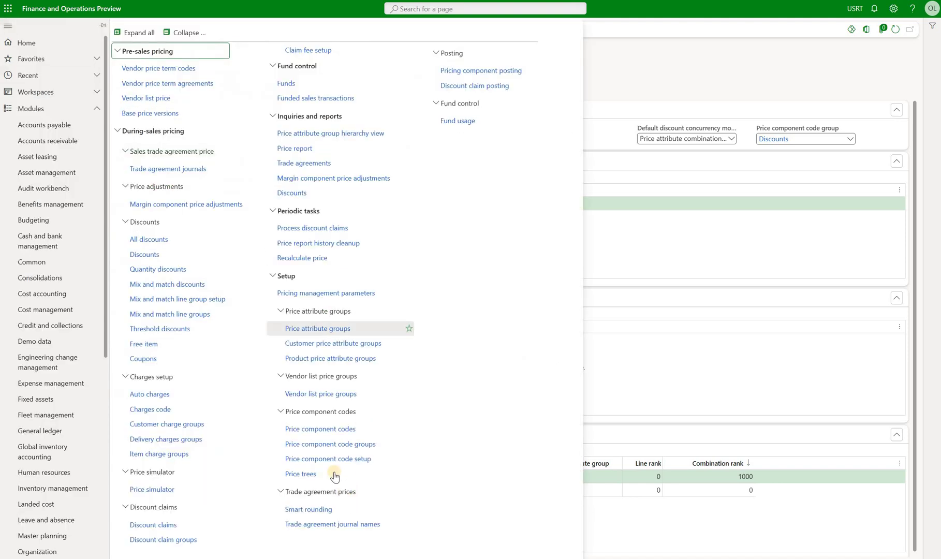
pyautogui.click(350, 462)
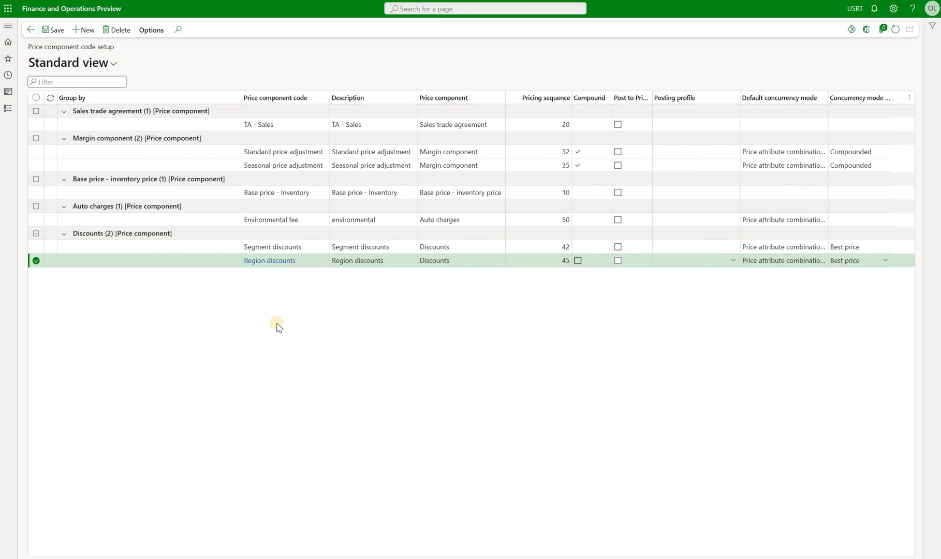
# Open the list of all discounts and review which discount types are offered for a new discount
pyautogui.click(8, 25)
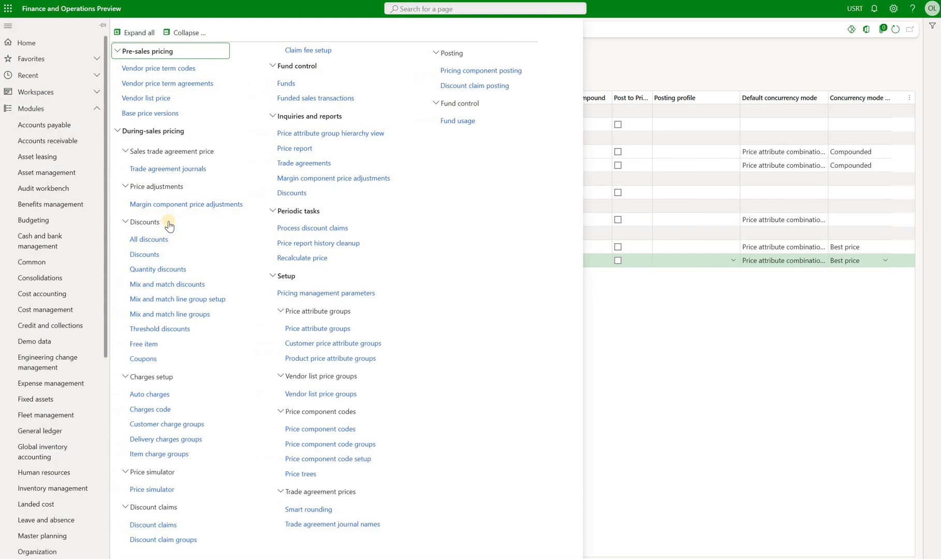
pyautogui.click(159, 241)
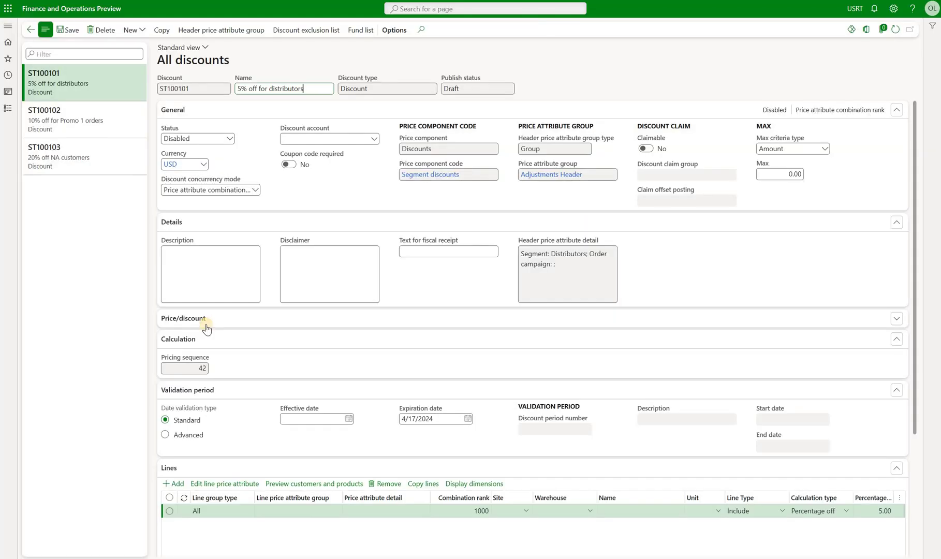
pyautogui.click(131, 30)
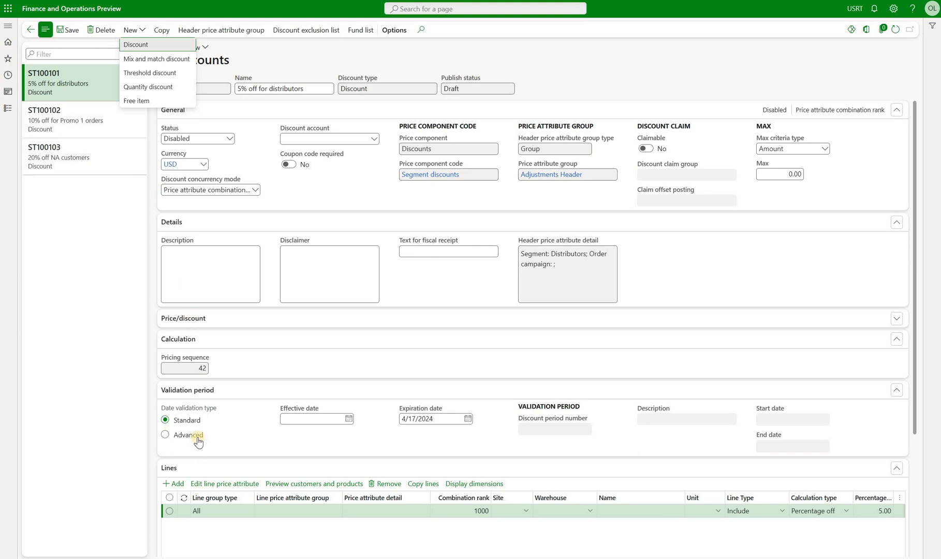
pyautogui.press('Escape')
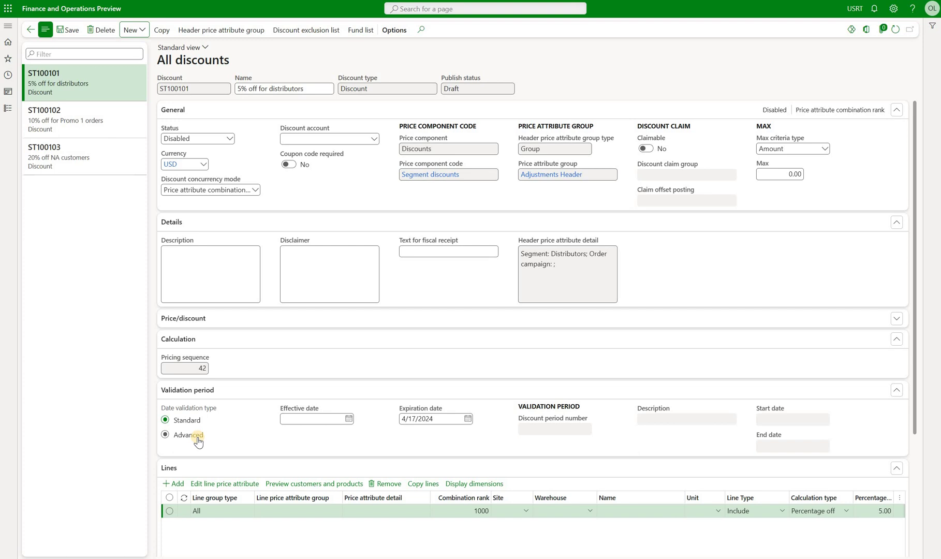
# Review the max criteria type options of the 5% off for distributors discount and check the price on the PM-Adj-Item sales order line
pyautogui.click(828, 151)
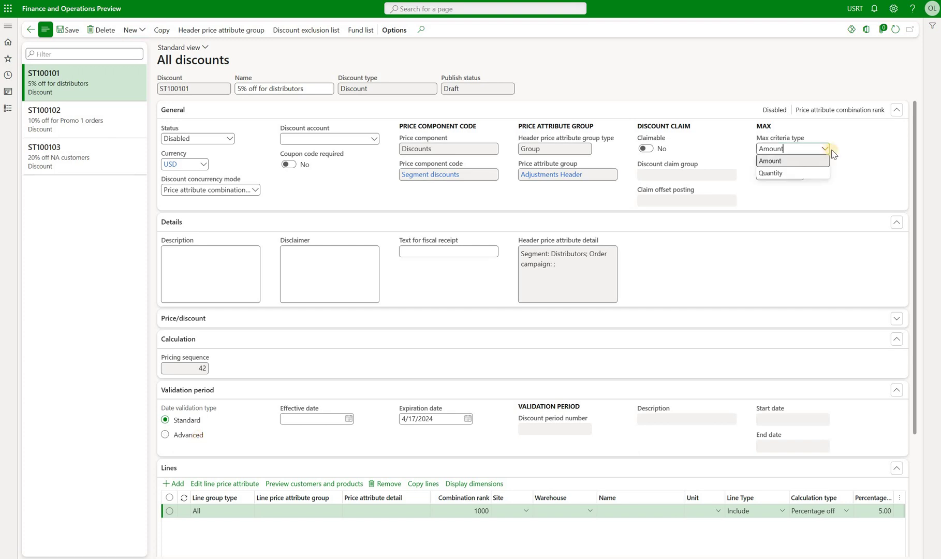
pyautogui.click(854, 151)
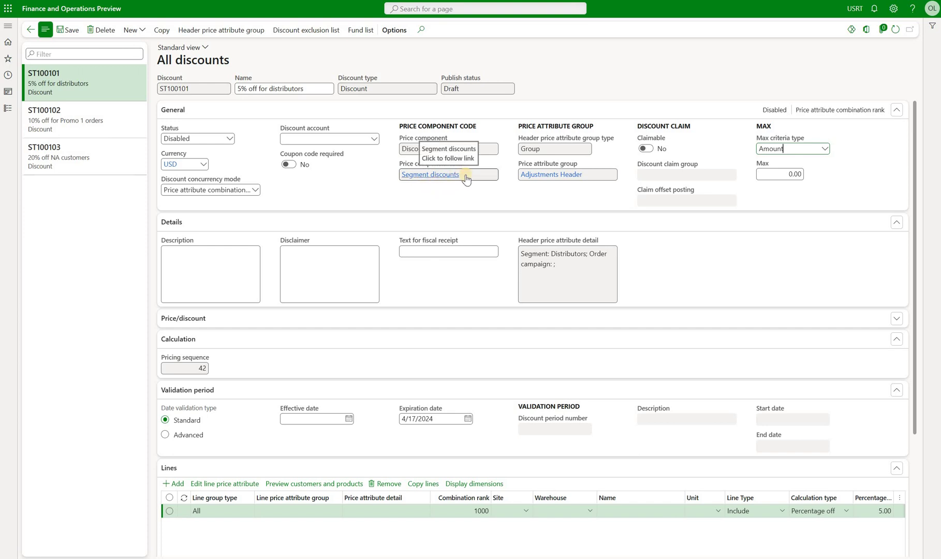
pyautogui.click(110, 98)
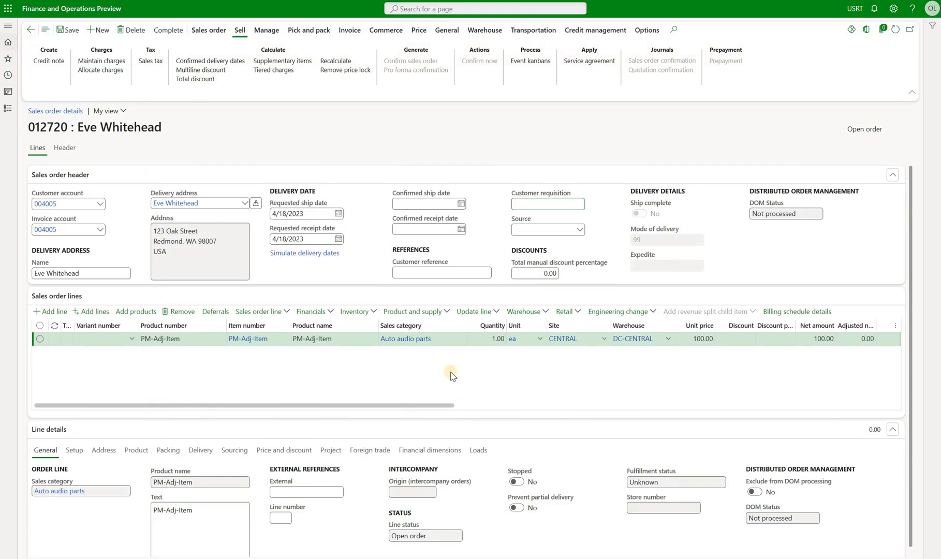
pyautogui.click(704, 350)
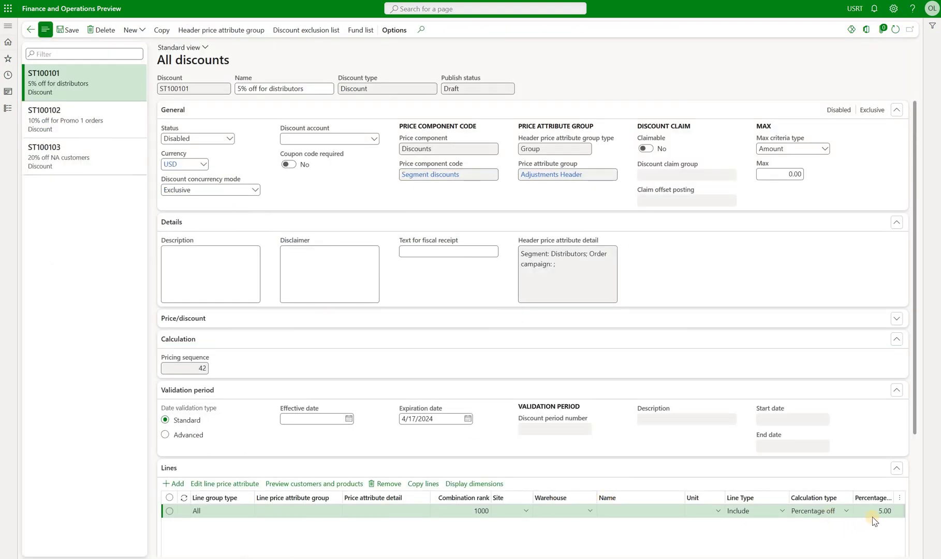
# Review the calculation types on the 5% off for distributors discount line and set the discount's status to Enabled
pyautogui.click(847, 512)
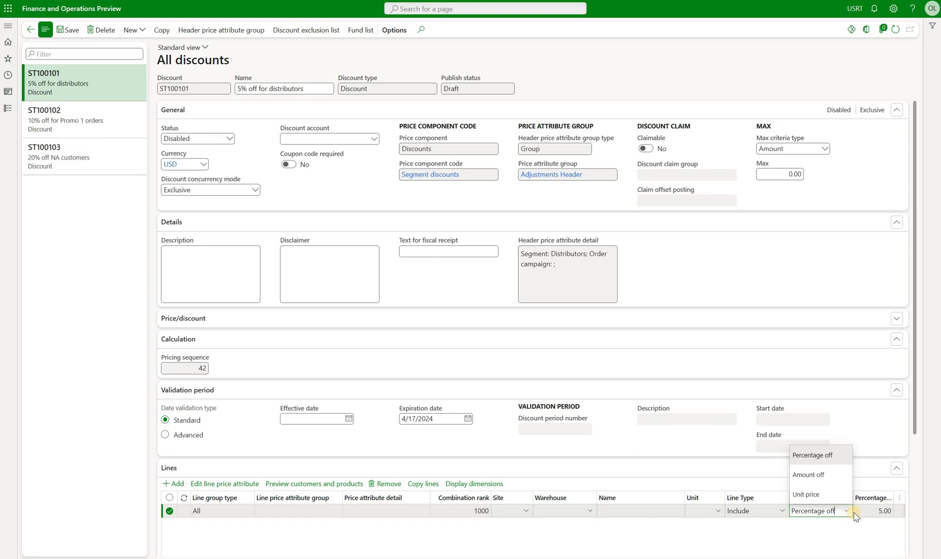
pyautogui.click(732, 533)
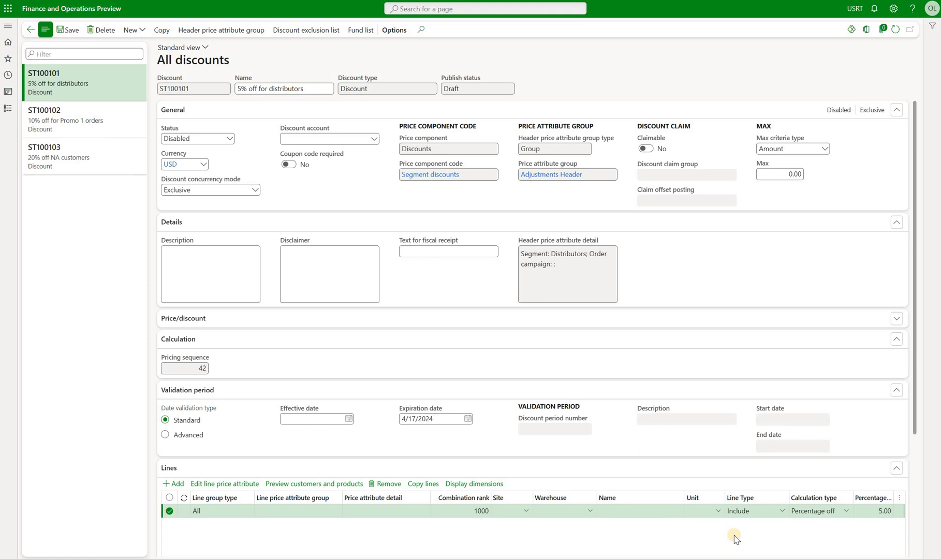
pyautogui.click(227, 138)
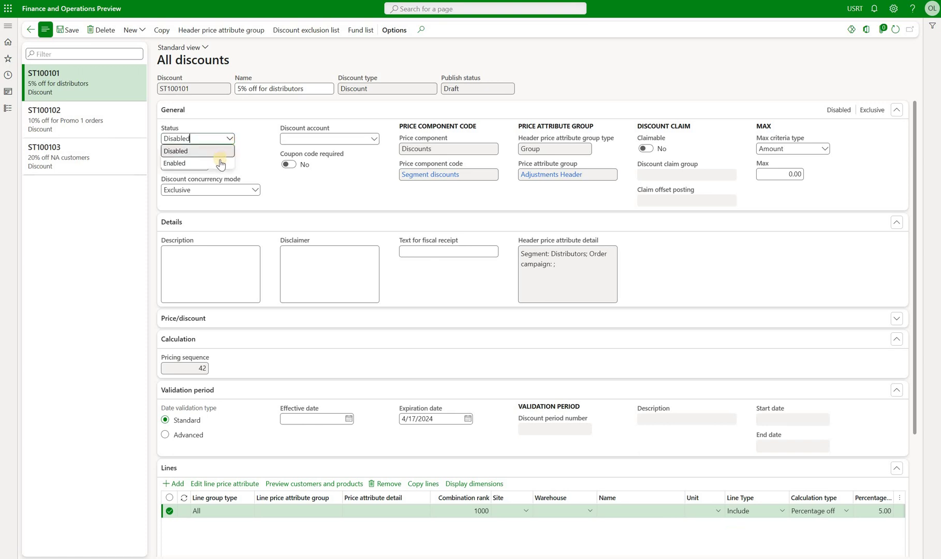
pyautogui.click(220, 163)
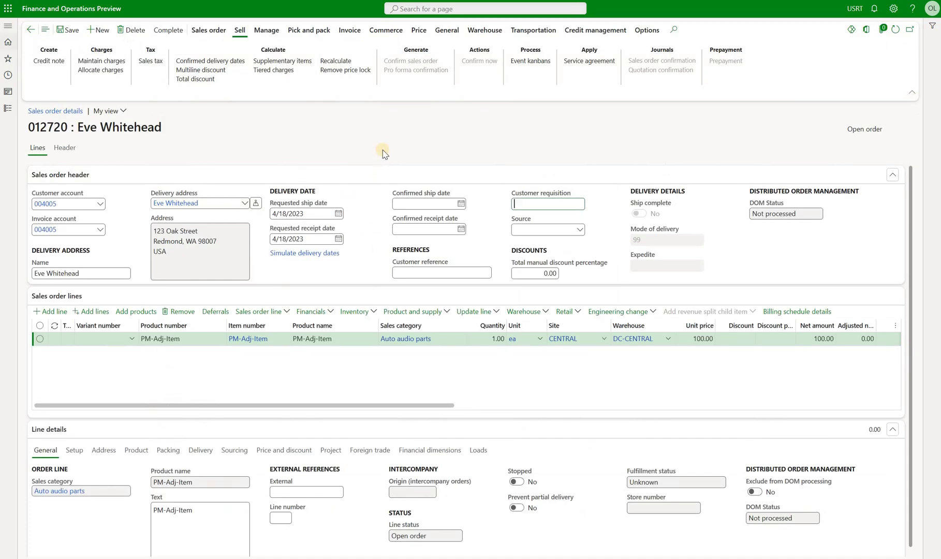
# Recalculate the sales order and check the discount and net amount on the PM-Adj-Item line
pyautogui.click(365, 68)
pyautogui.click(751, 340)
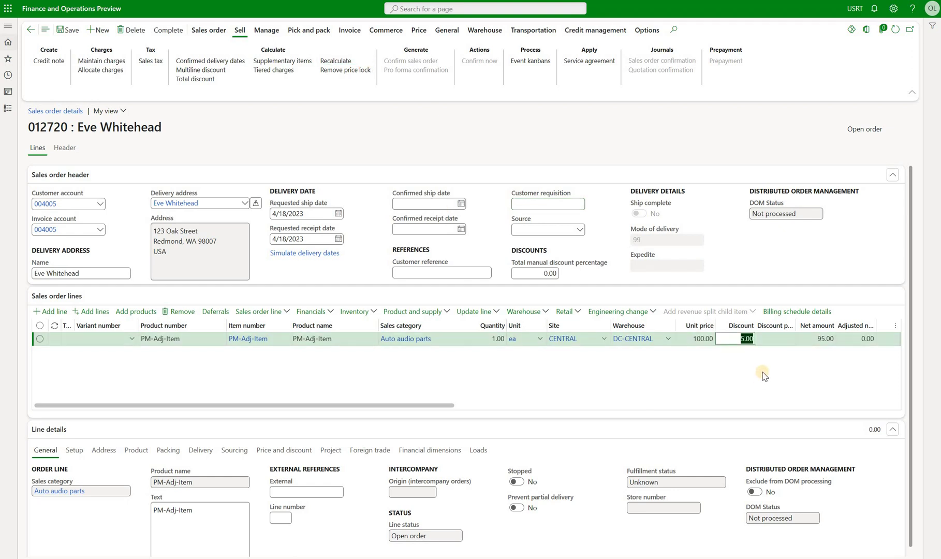
pyautogui.press('Tab')
pyautogui.press('Tab')
pyautogui.click(815, 380)
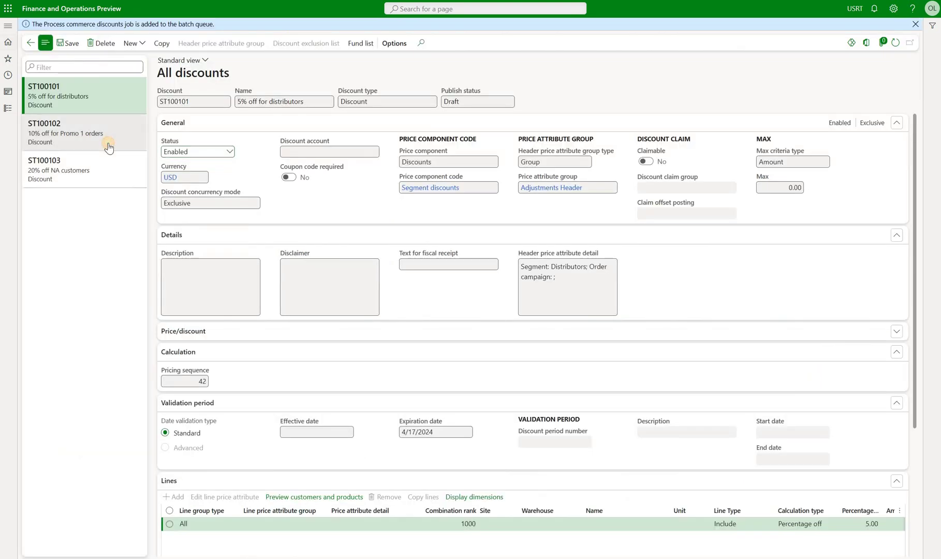
# Check the attribute detail of the 10% off for Promo 1 orders discount, enable the discount and recalculate the sales order
pyautogui.click(106, 145)
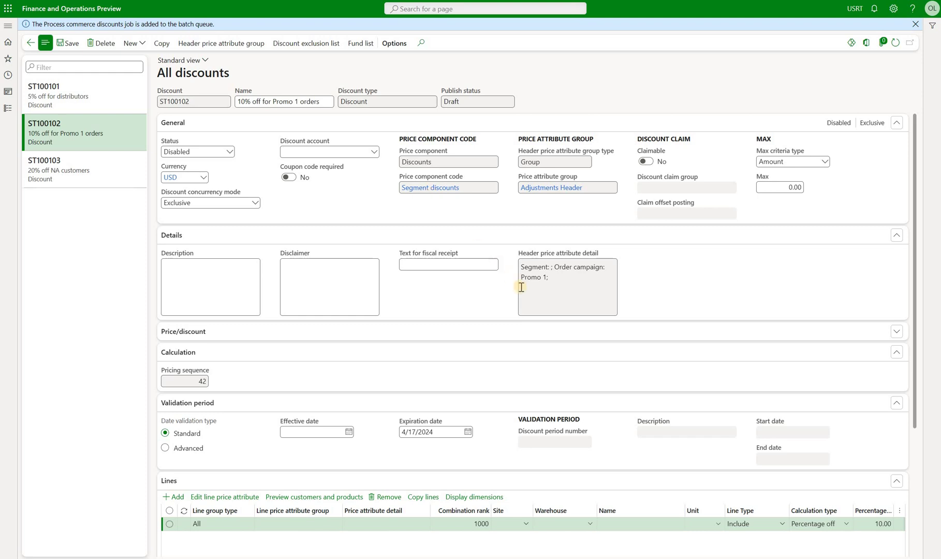
pyautogui.moveTo(547, 277); pyautogui.dragTo(510, 288)
pyautogui.click(207, 153)
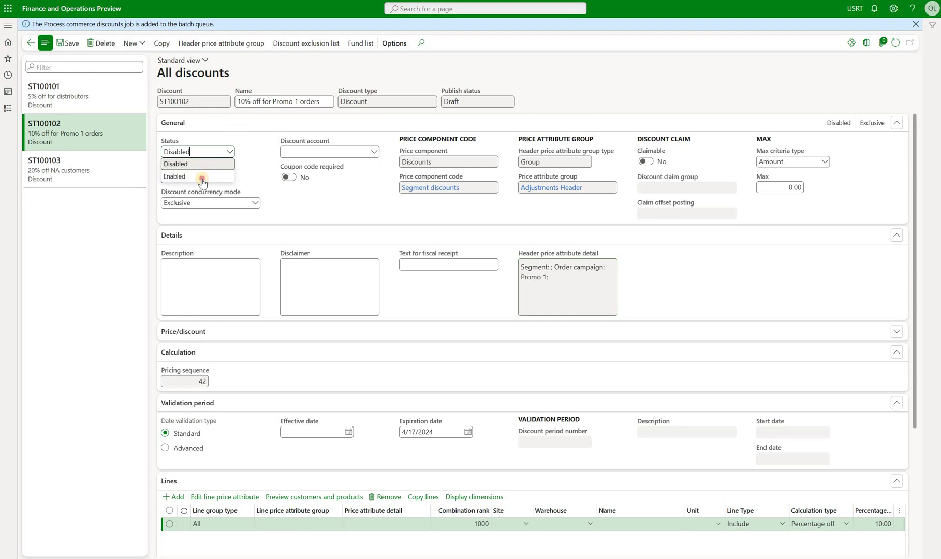
pyautogui.click(202, 177)
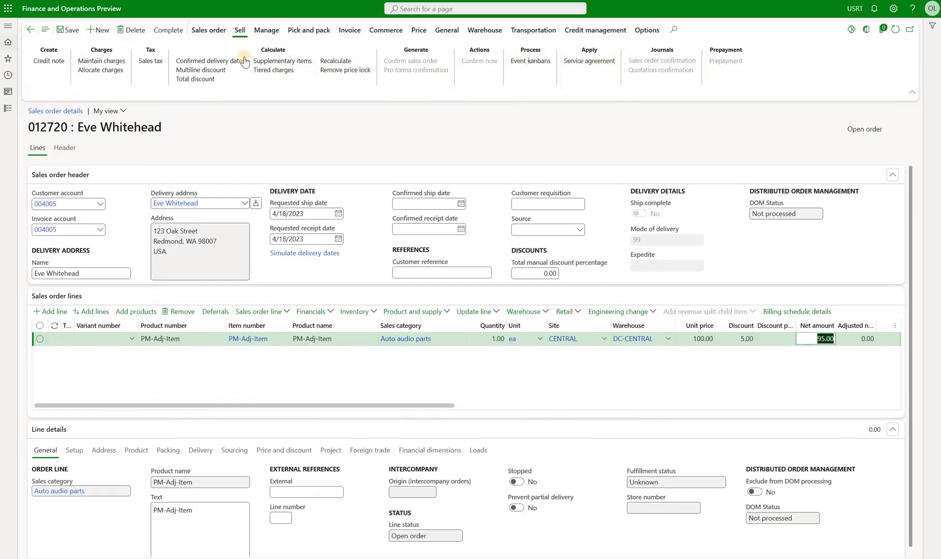
pyautogui.click(326, 61)
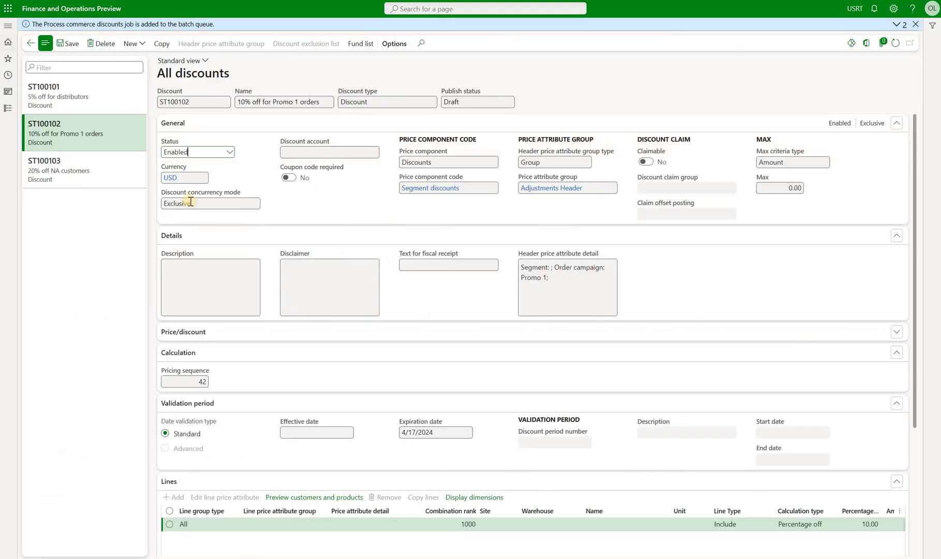
# Compare the discount concurrency modes of the 10% off for Promo 1 orders and 5% off for distributors discounts
pyautogui.doubleClick(167, 202)
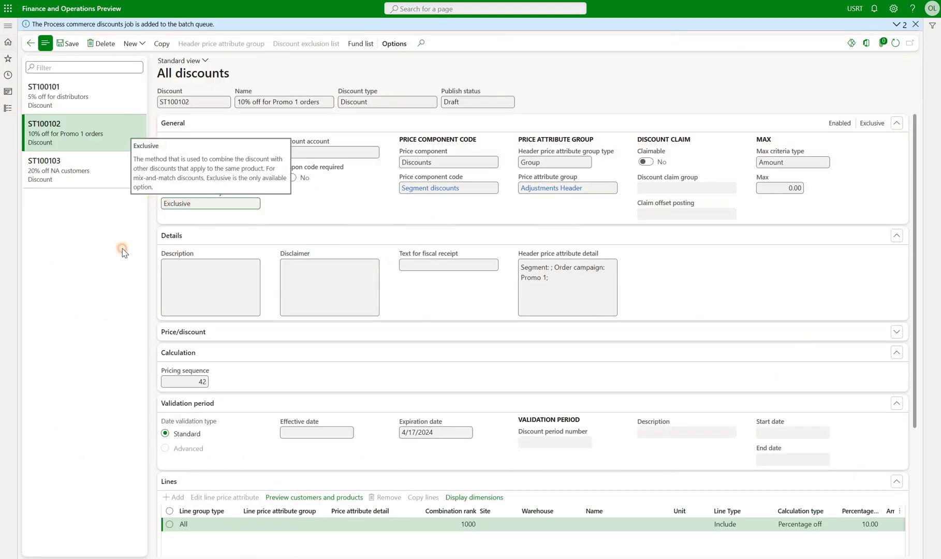
pyautogui.click(69, 96)
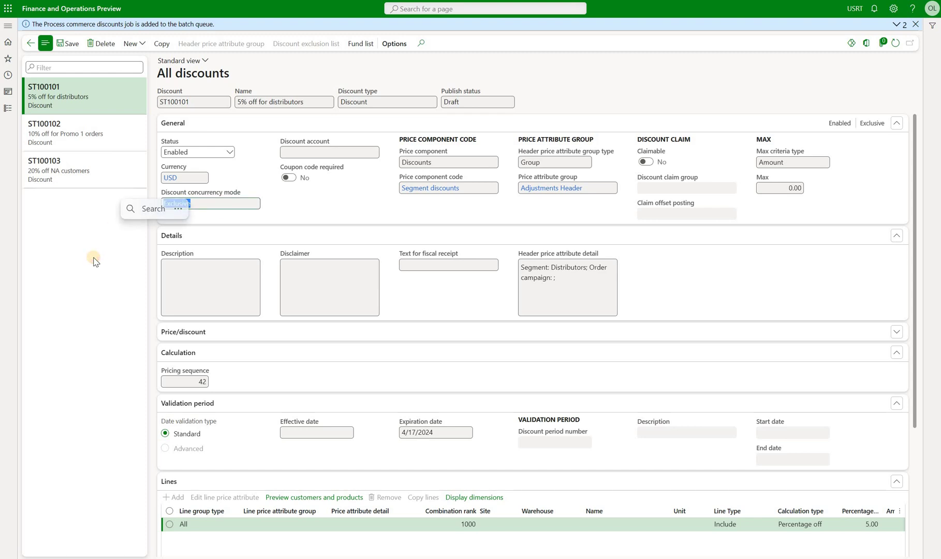
pyautogui.click(73, 303)
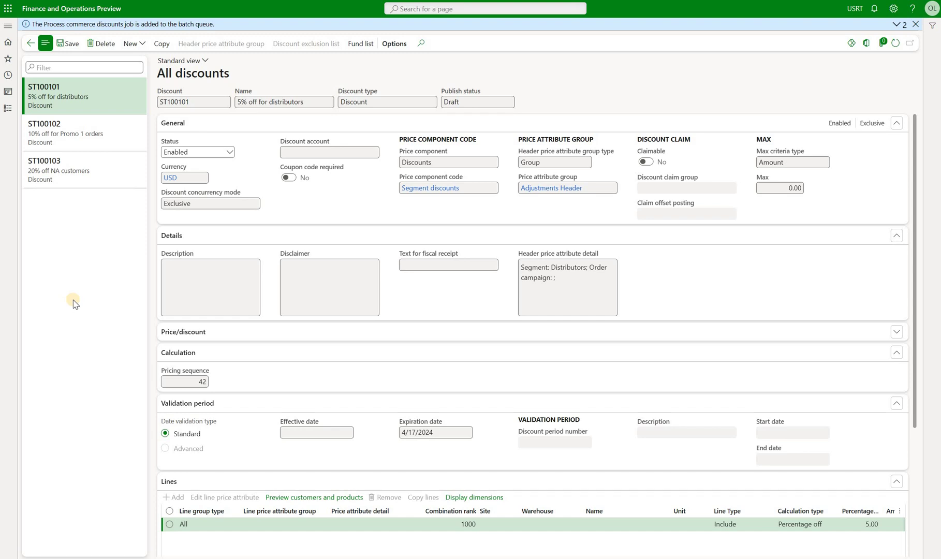
# Disable the 5% off for distributors discount, set its discount concurrency mode to Best price and re-enable it
pyautogui.click(230, 152)
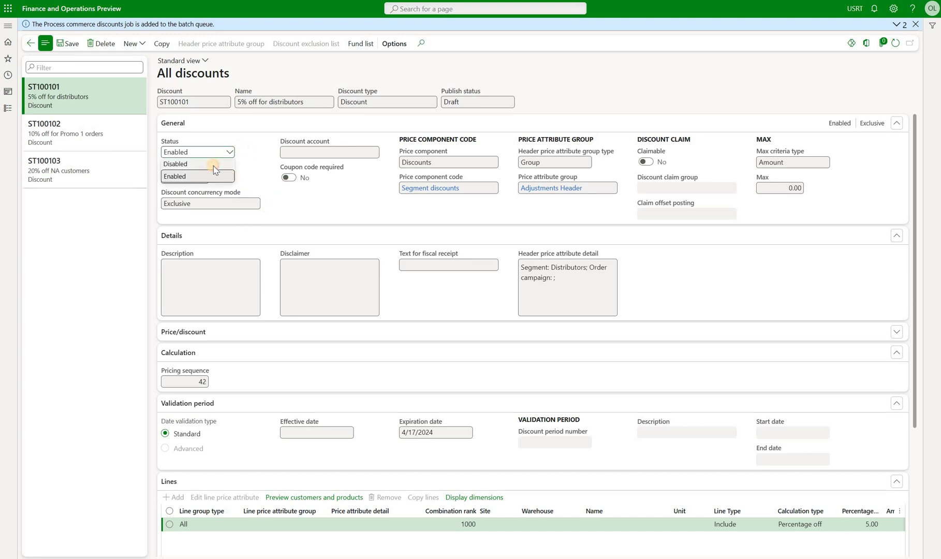
pyautogui.click(213, 165)
pyautogui.click(228, 203)
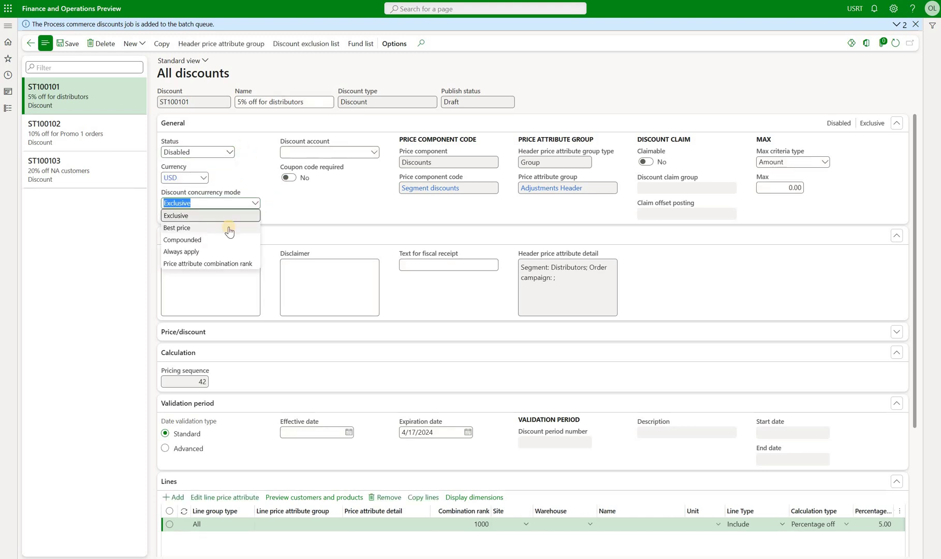
pyautogui.click(229, 229)
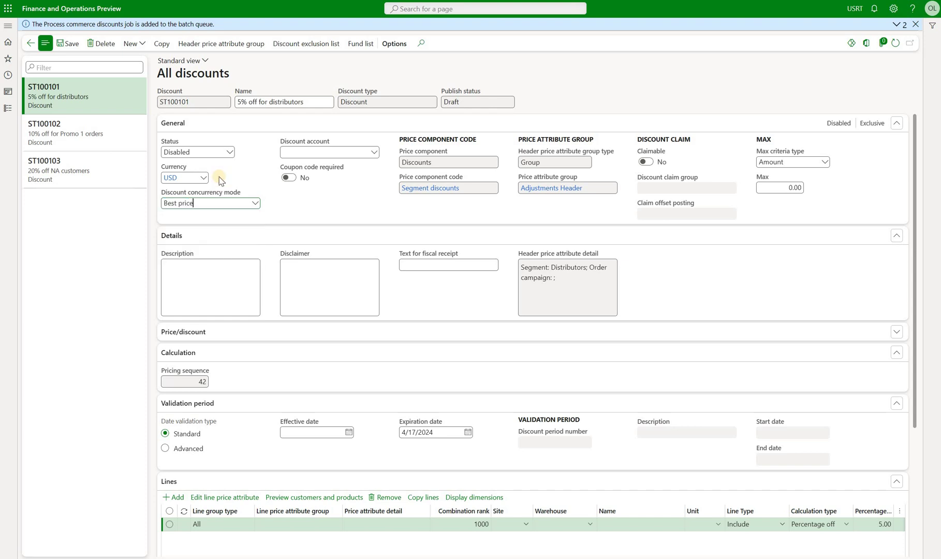
pyautogui.click(229, 152)
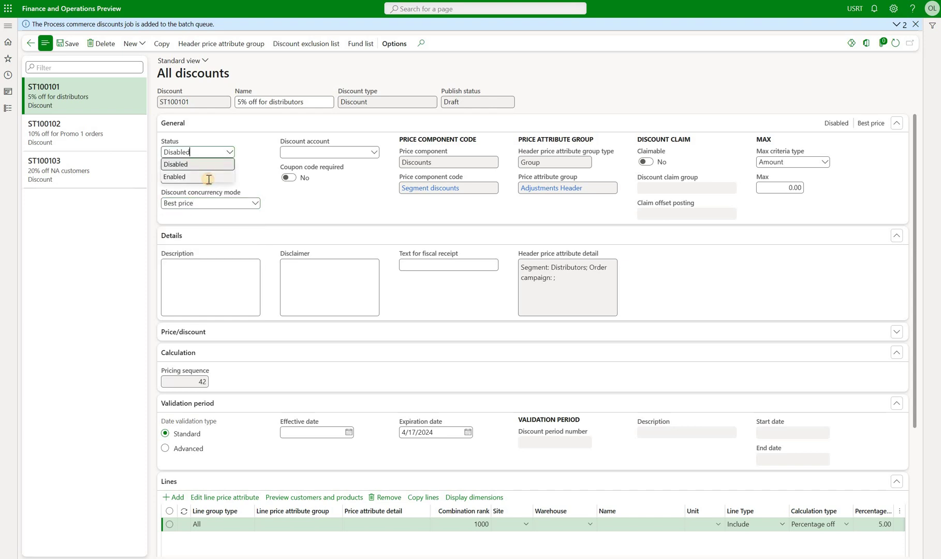
pyautogui.click(207, 177)
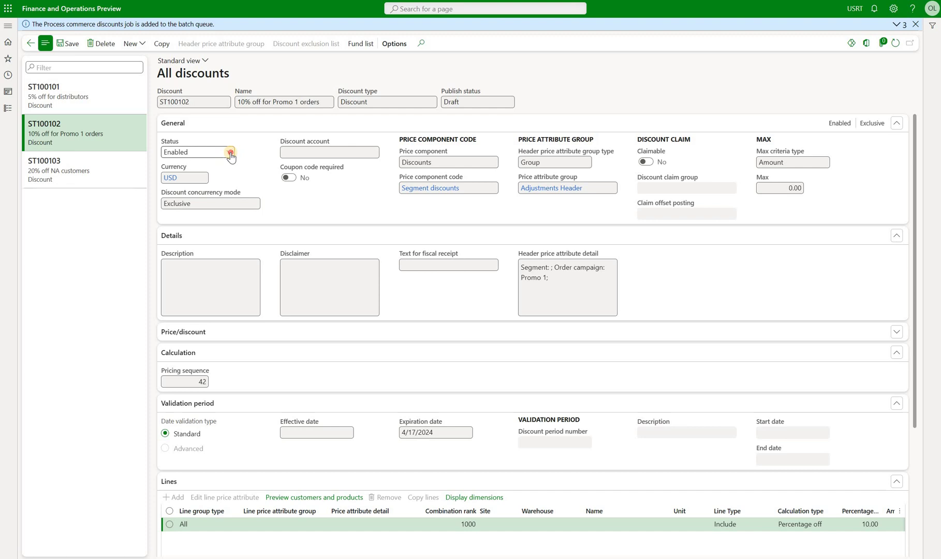
# Set the discount concurrency mode of the 10% off for Promo 1 orders discount to Best price and re-enable it
pyautogui.click(231, 153)
pyautogui.click(227, 178)
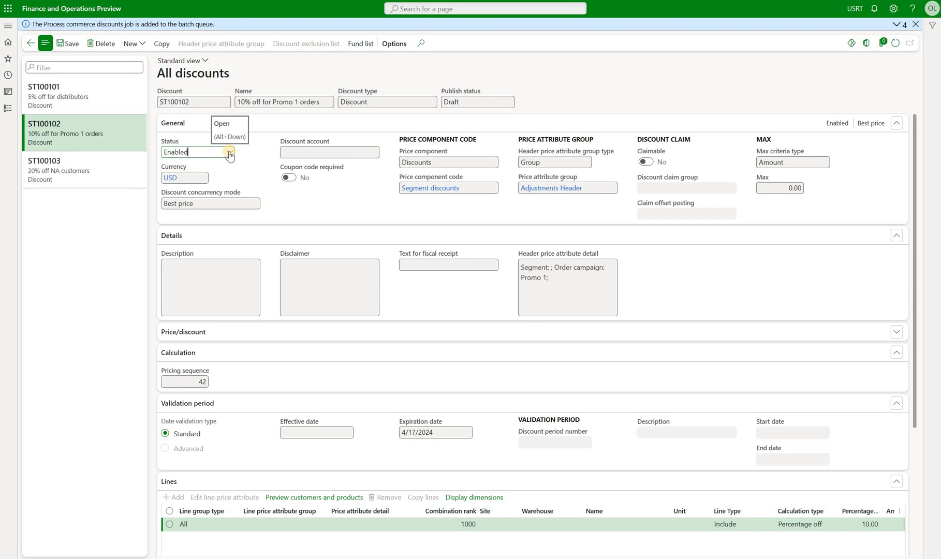
# Disable the 10% off for Promo 1 orders discount, set its line percentage to 3.00 and re-enable it
pyautogui.click(229, 153)
pyautogui.click(222, 165)
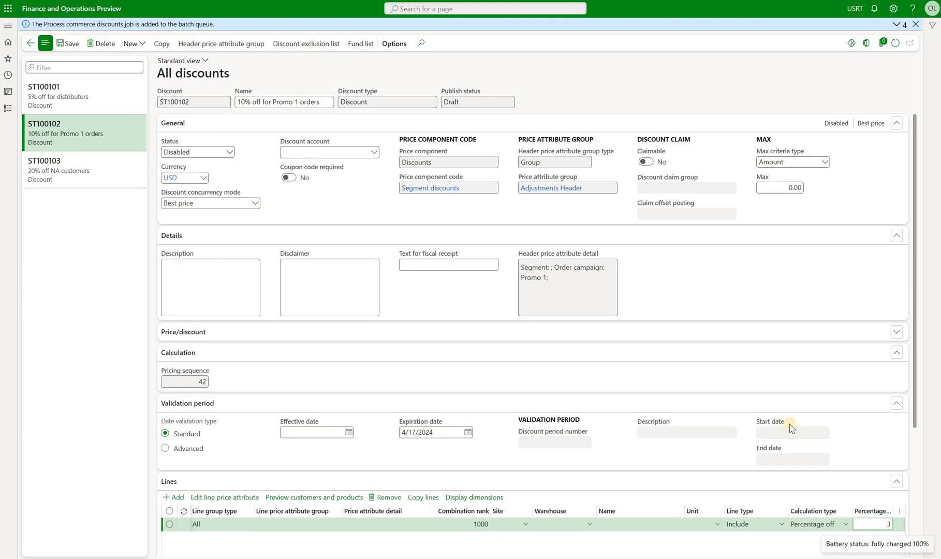
pyautogui.click(228, 153)
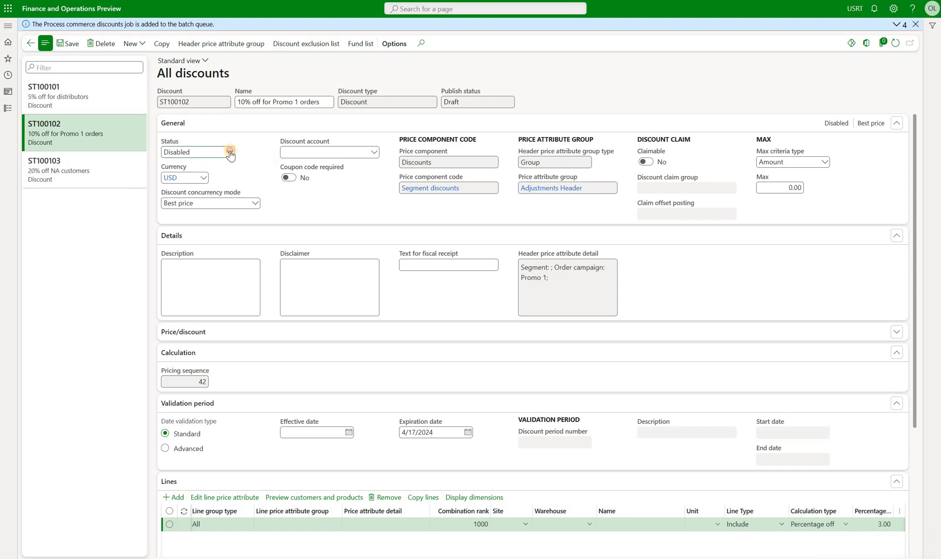
pyautogui.click(212, 176)
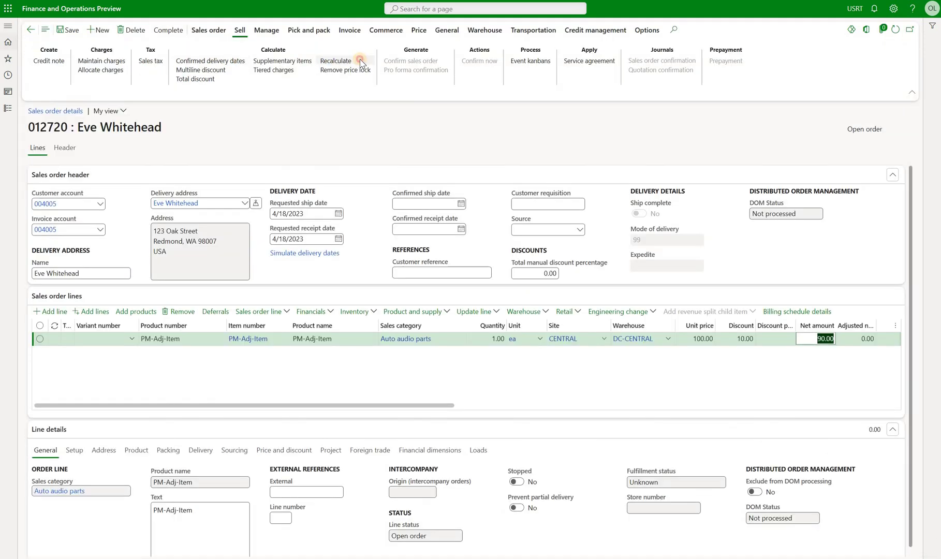
# Recalculate the sales order and check the discount on the PM-Adj-Item line
pyautogui.click(360, 61)
pyautogui.click(740, 339)
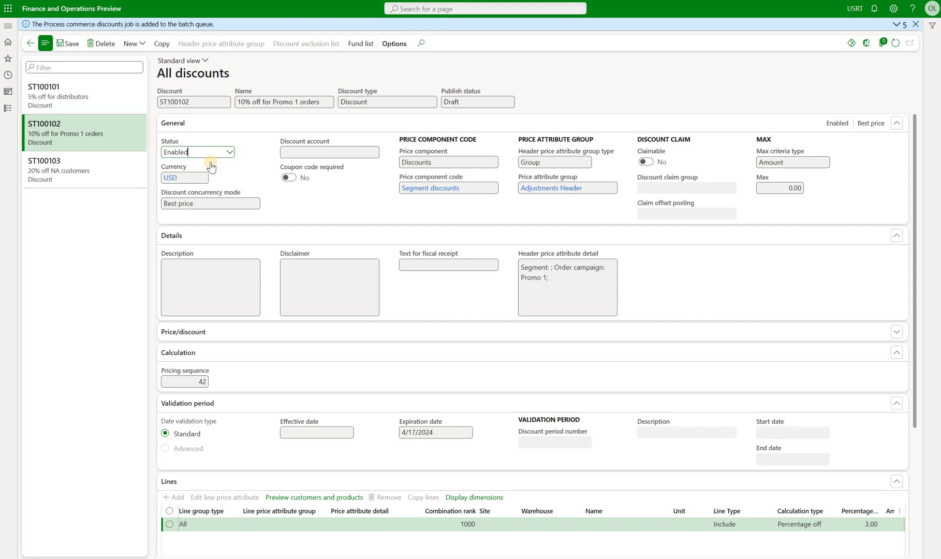
# Disable the 10% off for Promo 1 orders discount, set its line percentage to 10.00 and concurrency mode to Compounded, and re-enable it
pyautogui.click(228, 151)
pyautogui.click(208, 170)
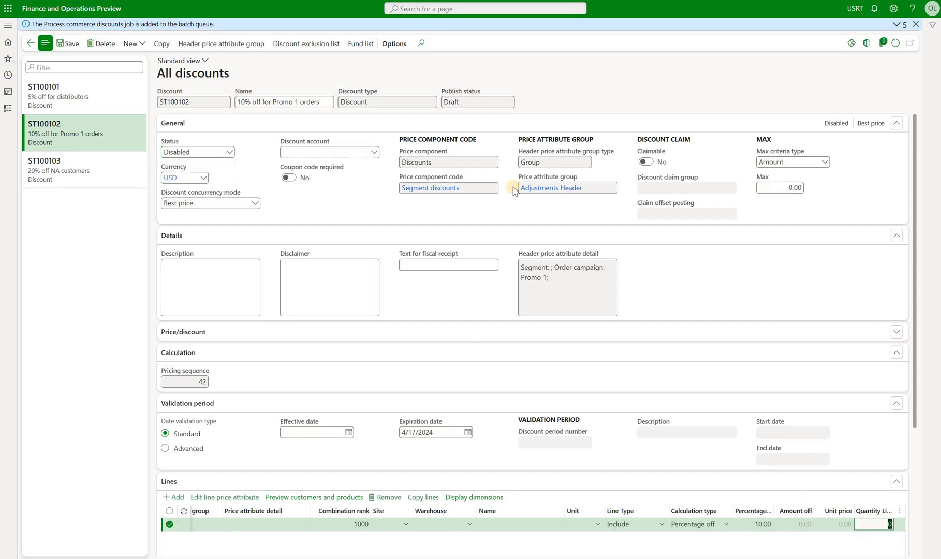
pyautogui.click(239, 205)
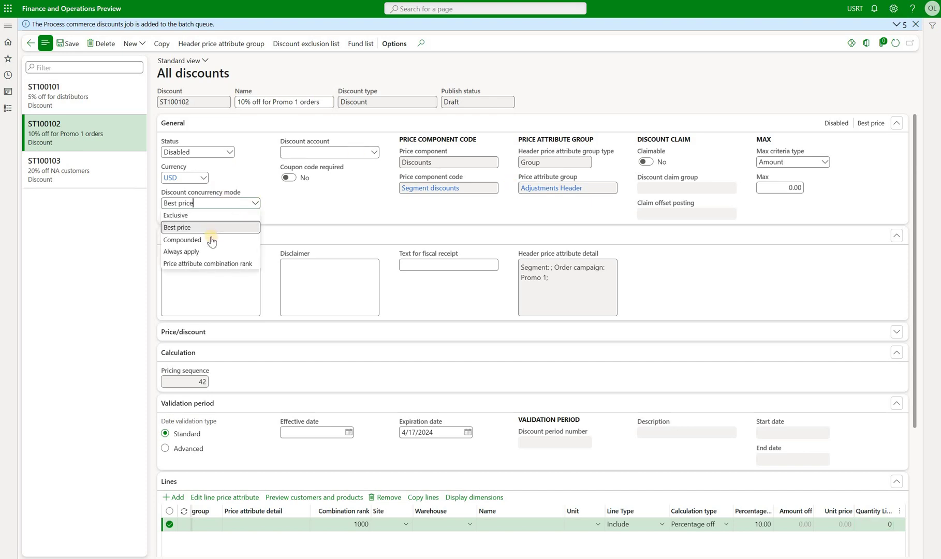
pyautogui.click(211, 240)
pyautogui.click(229, 152)
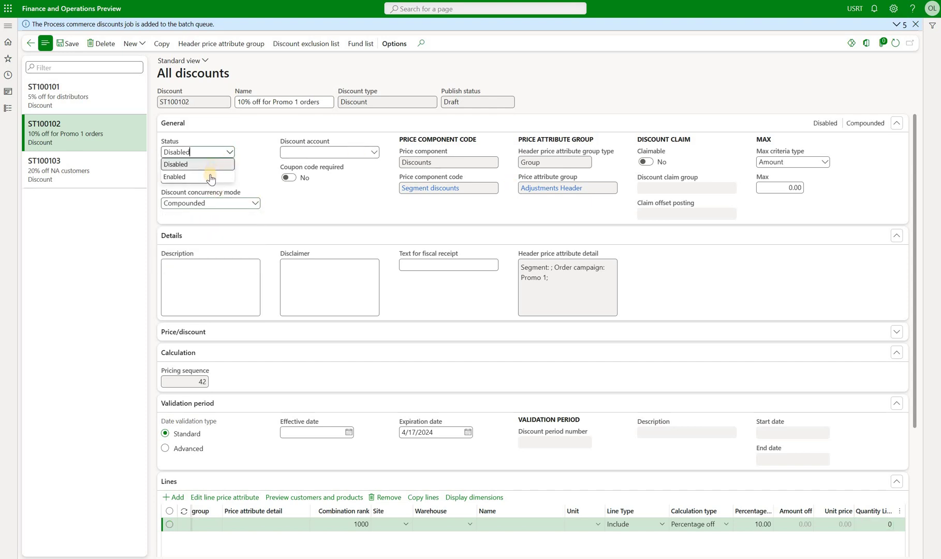
pyautogui.click(211, 177)
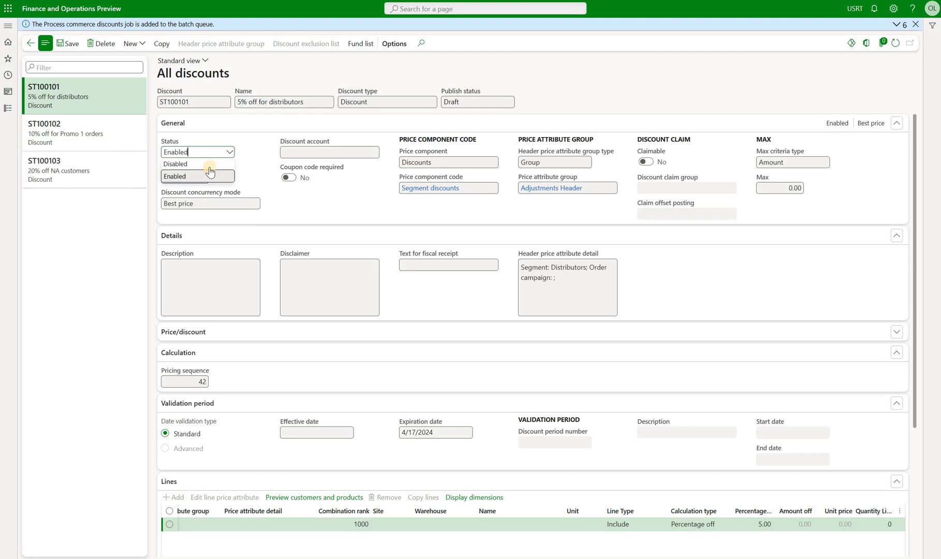
# Set the 5% off for distributors discount to the Compounded concurrency mode, re-enable it and recalculate the sales order
pyautogui.click(210, 176)
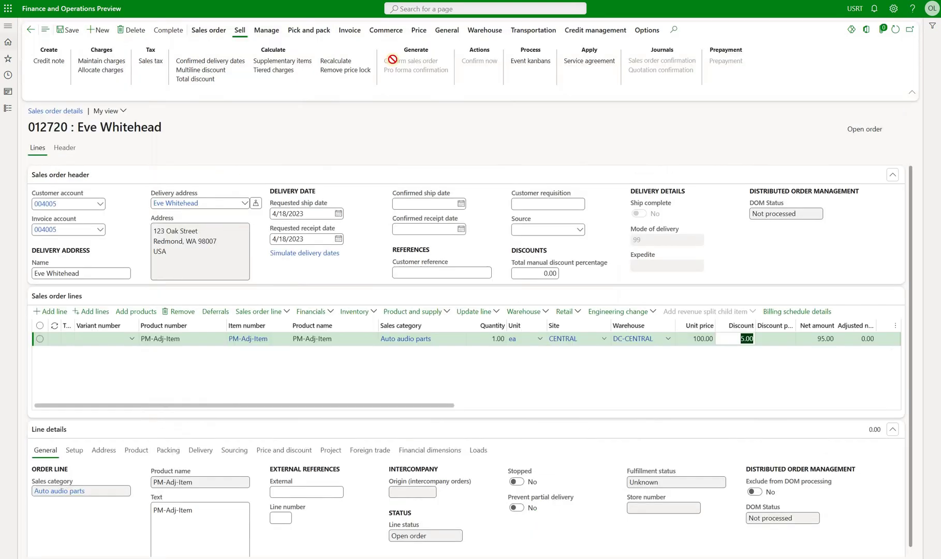
pyautogui.click(335, 61)
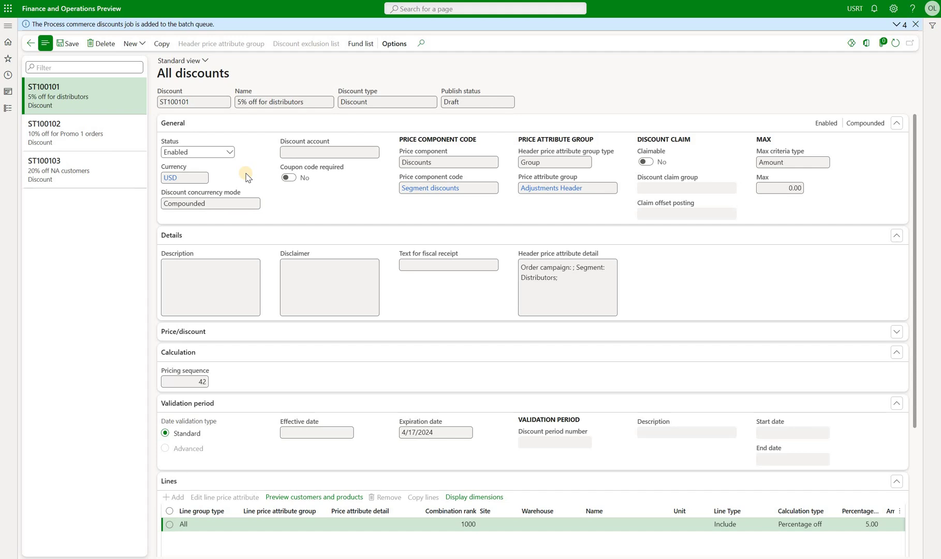
# Set the discount concurrency mode of the distributors and Promo 1 discounts to Always apply and recalculate the sales order
pyautogui.click(213, 152)
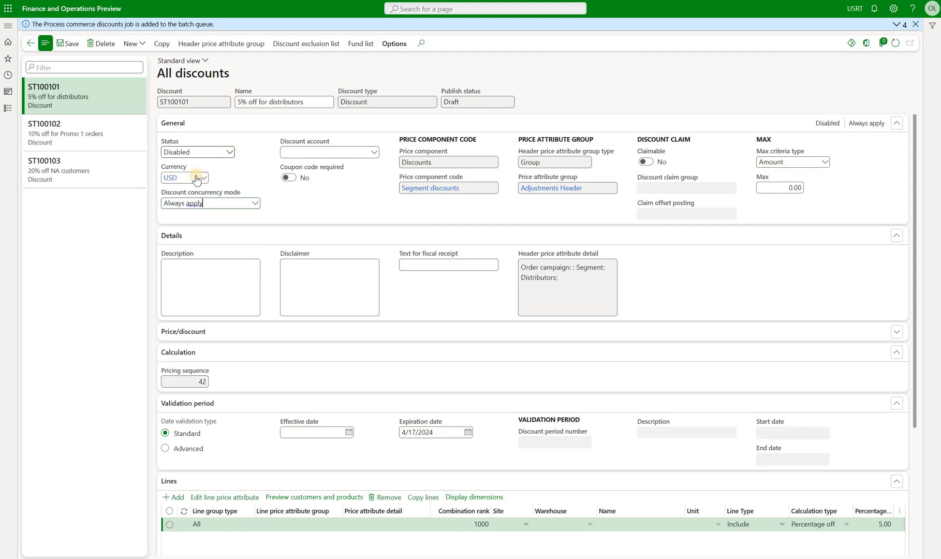
pyautogui.click(179, 152)
pyautogui.click(138, 130)
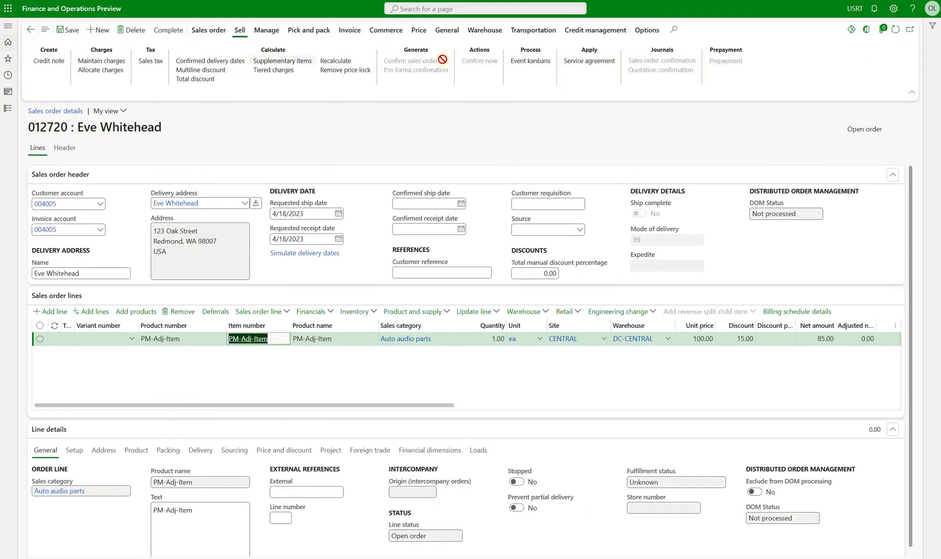
pyautogui.click(351, 62)
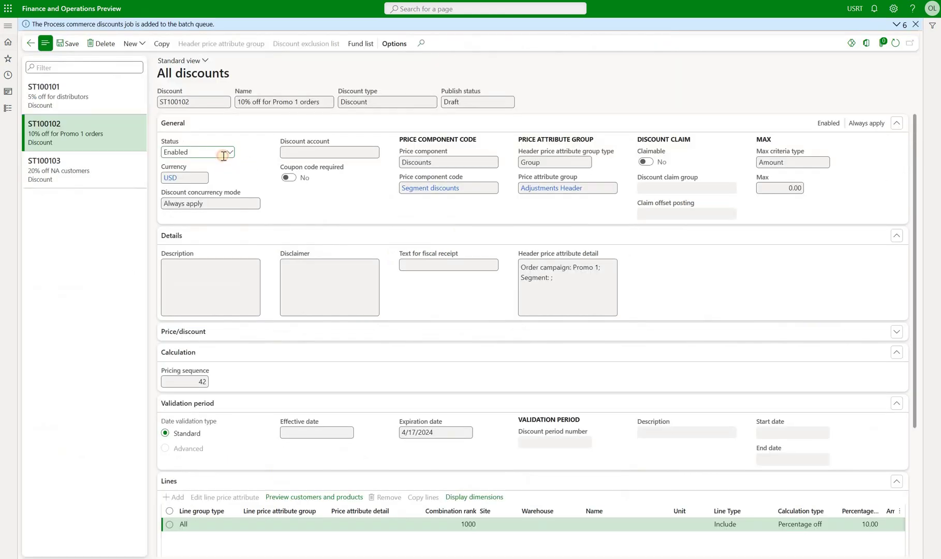
# Disable the 10% off for Promo 1 orders discount, set its concurrency mode to Price attribute combination rank and re-enable it
pyautogui.click(217, 153)
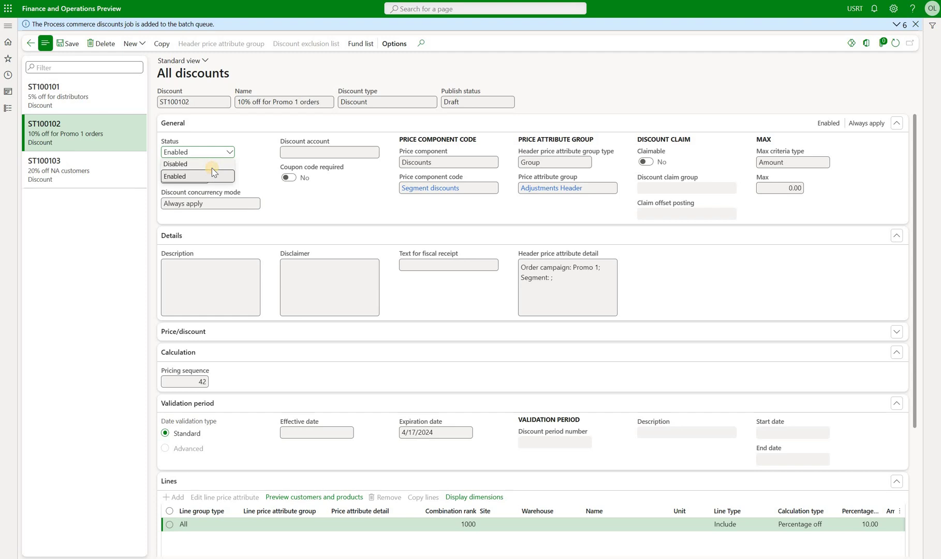
pyautogui.click(211, 165)
pyautogui.click(255, 203)
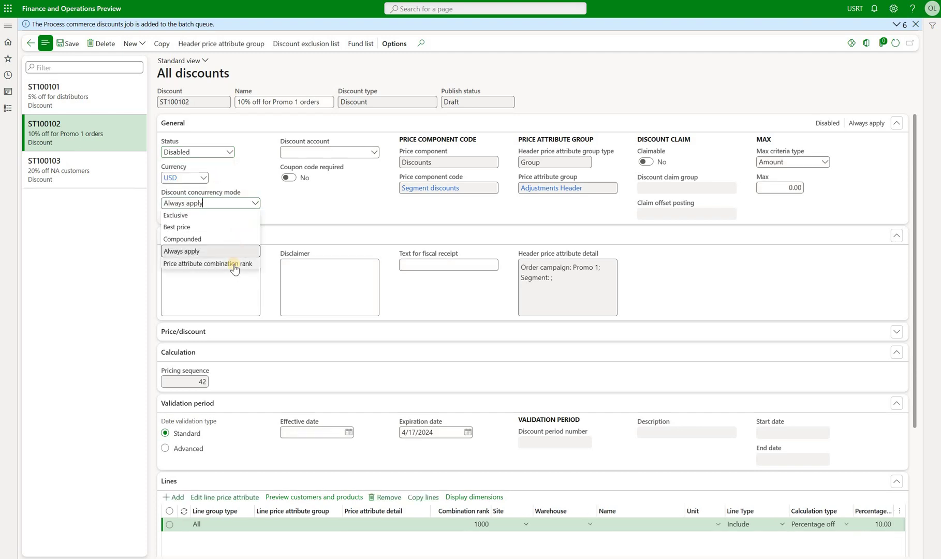
pyautogui.click(234, 264)
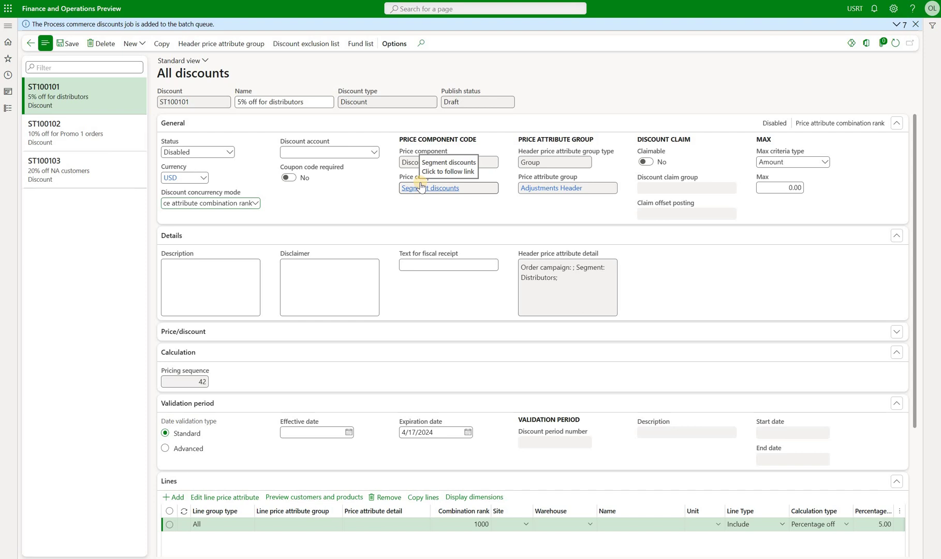
# Open the Segment discounts price component code and examine the combination rank of the Adjustments Header-All combination
pyautogui.click(450, 190)
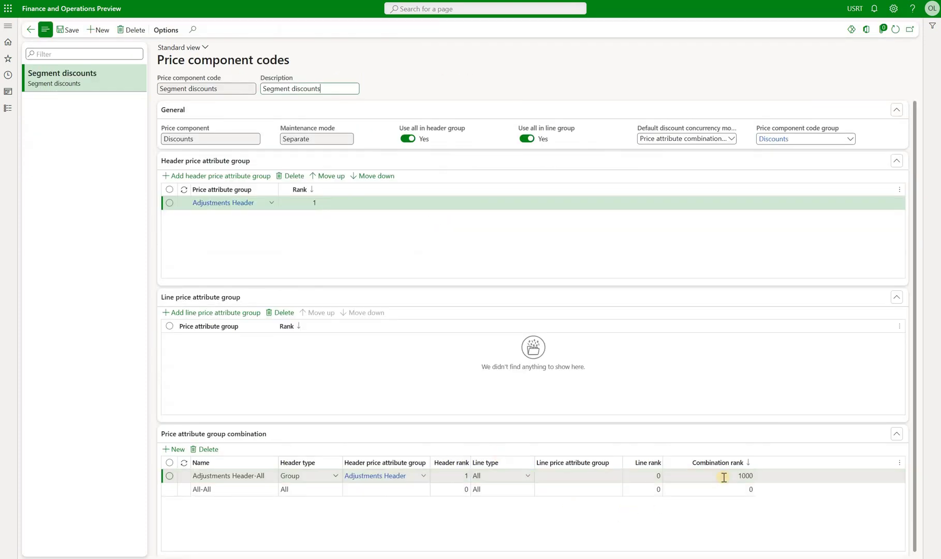
pyautogui.click(724, 477)
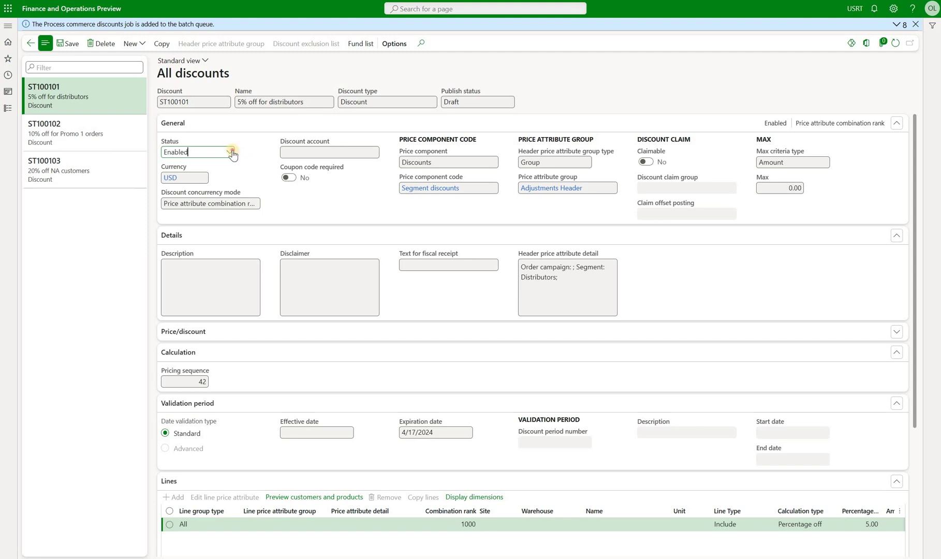
# Disable the 5% off for distributors discount, change its discount concurrency mode and re-enable it
pyautogui.hotkey('alt', 'Down')
pyautogui.click(211, 176)
pyautogui.click(242, 213)
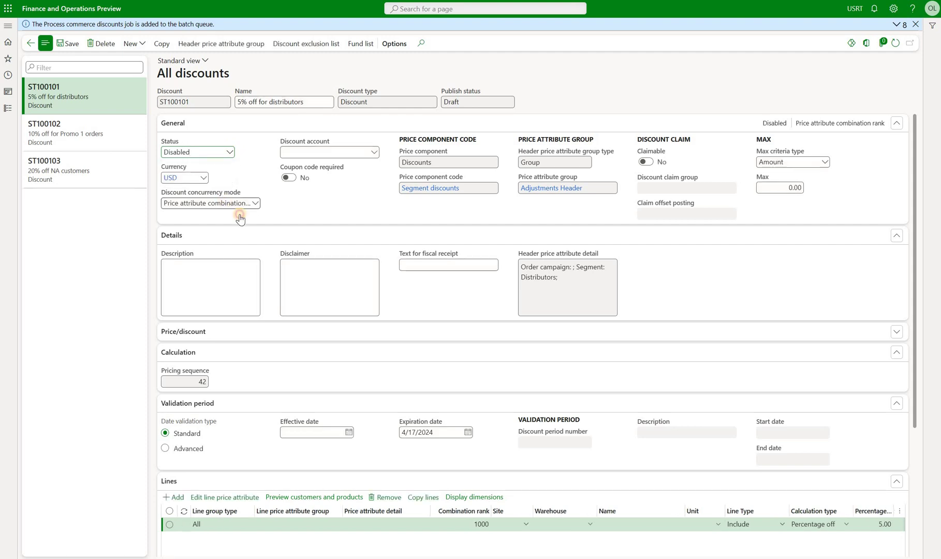
pyautogui.click(218, 222)
# Disable the 10% off for Promo 1 orders discount, set its discount concurrency mode to Always apply and re-enable it
pyautogui.hotkey('ctrl', 'Down')
pyautogui.hotkey('alt', 'Down')
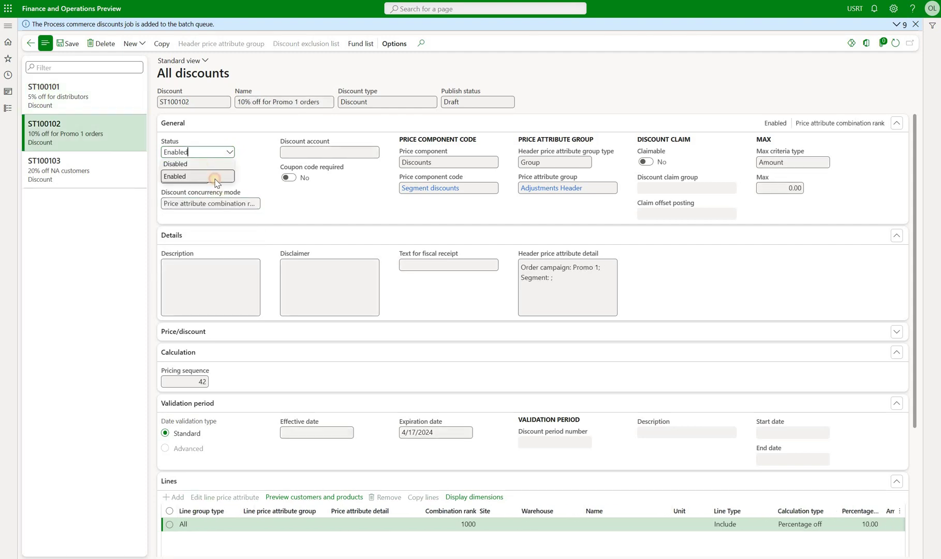
pyautogui.click(191, 177)
pyautogui.click(252, 206)
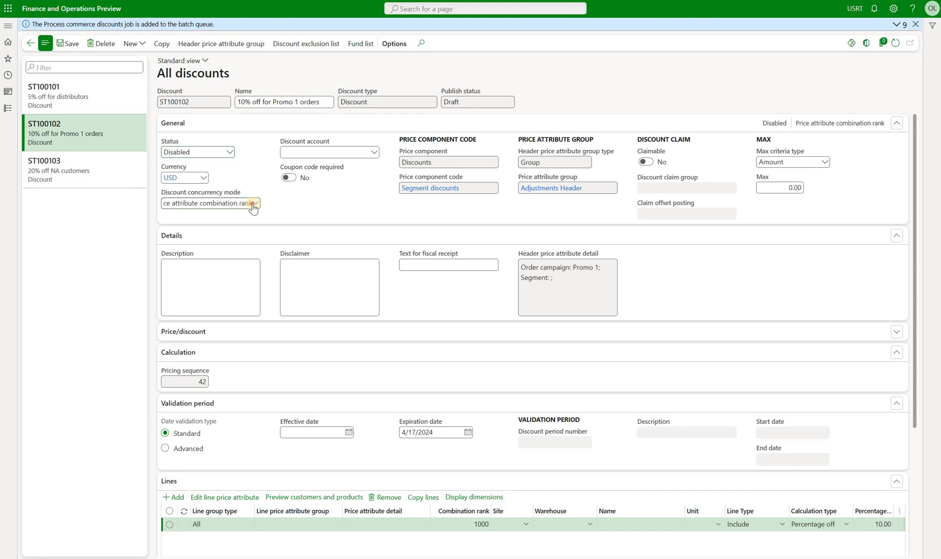
pyautogui.hotkey('alt', 'Down')
pyautogui.click(208, 237)
pyautogui.hotkey('alt', 'Down')
pyautogui.click(195, 178)
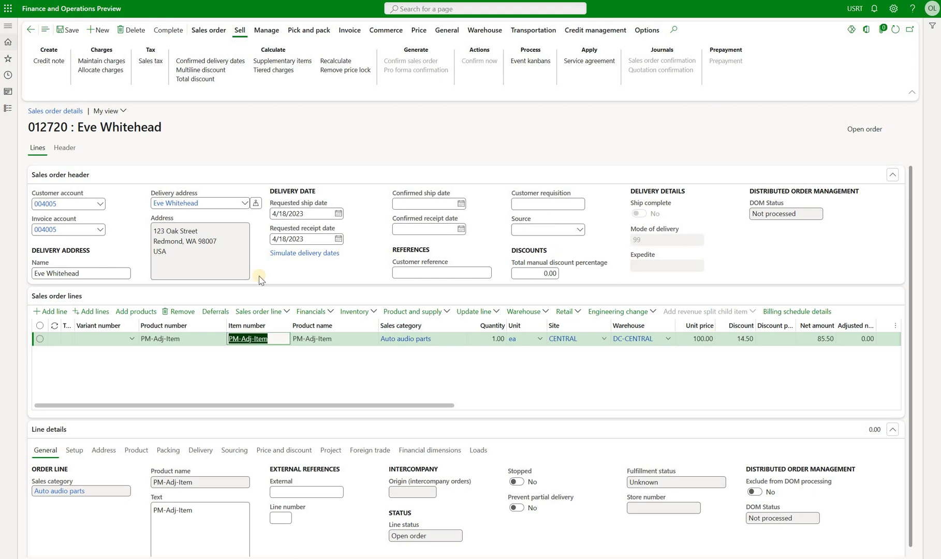
# Examine the details of the PM-Adj-Item sales order line to see how its discount is made up
pyautogui.click(252, 311)
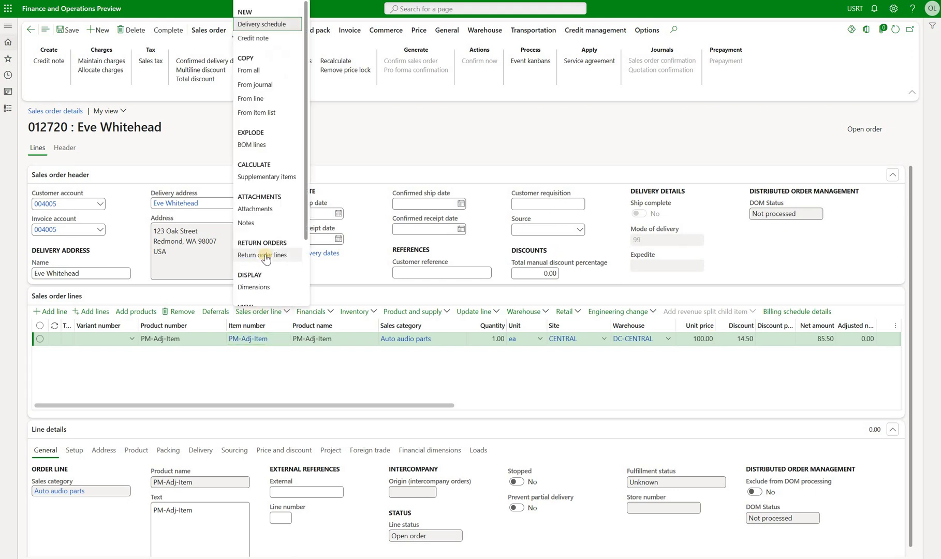
pyautogui.scroll(-3, 264, 254)
pyautogui.click(264, 254)
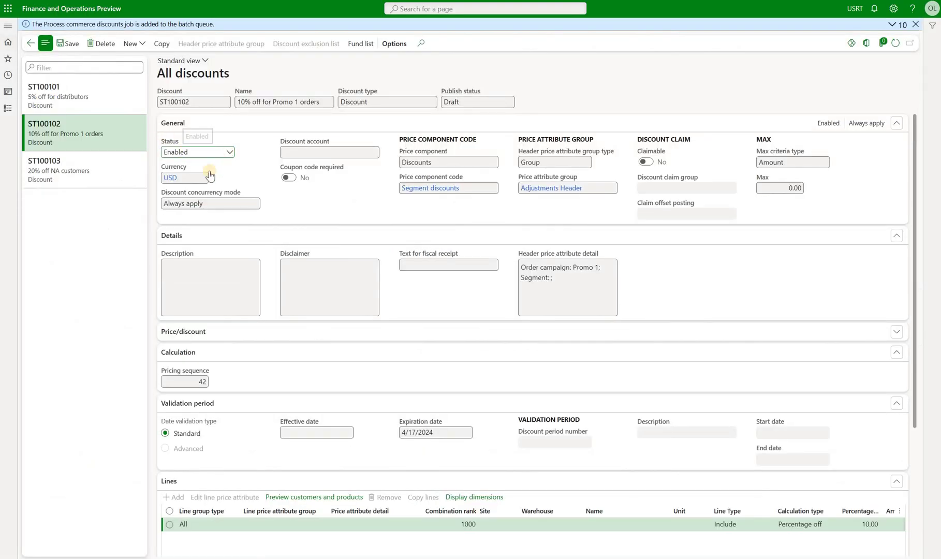
# Return the Promo 1 and distributors discounts to the Price attribute combination rank mode and re-enable them
pyautogui.click(227, 152)
pyautogui.click(255, 204)
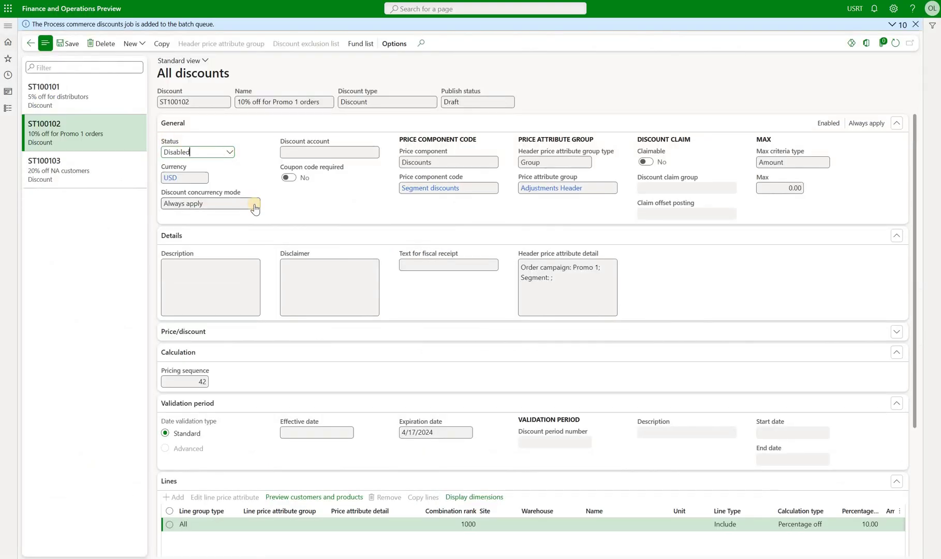
pyautogui.click(219, 180)
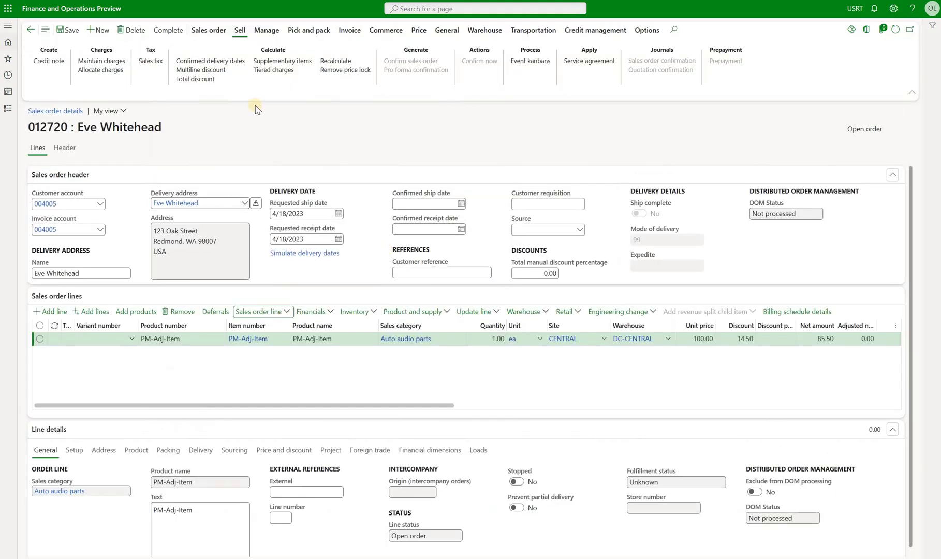
# Recalculate the sales order and check the PM-Adj-Item line's discount under the combination rank mode
pyautogui.click(347, 62)
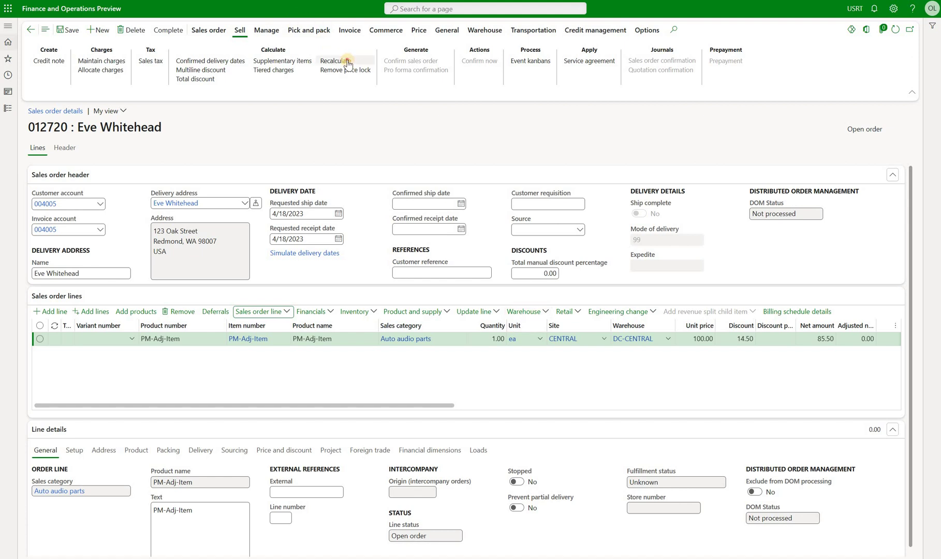
pyautogui.click(735, 339)
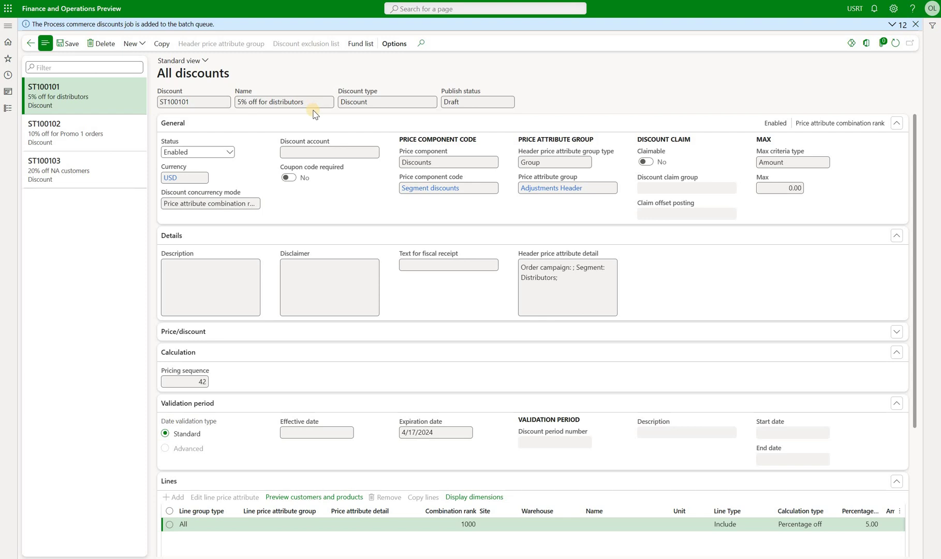
# Set the discount compound behavior to Compound in the saved pricing management parameters and recalculate the sales order
pyautogui.click(9, 26)
pyautogui.click(393, 231)
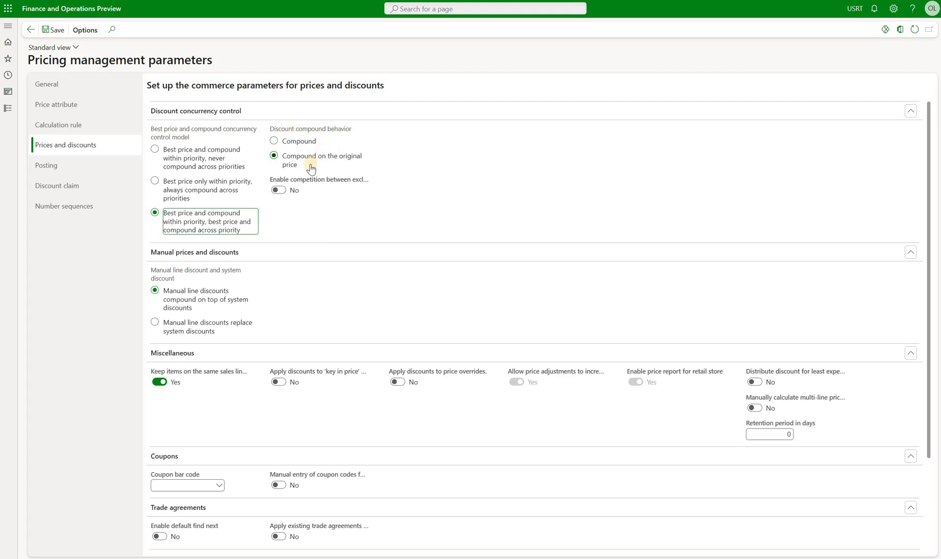
pyautogui.click(307, 142)
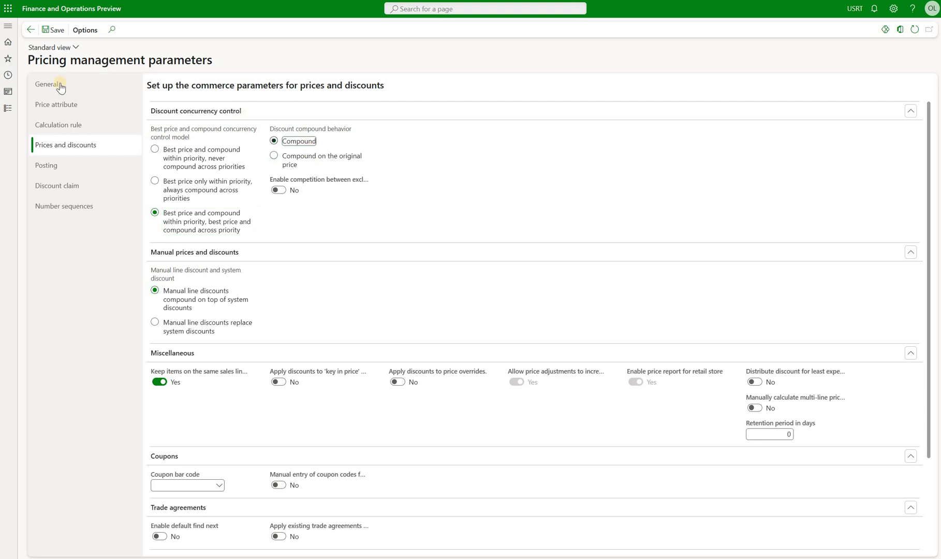
pyautogui.click(53, 30)
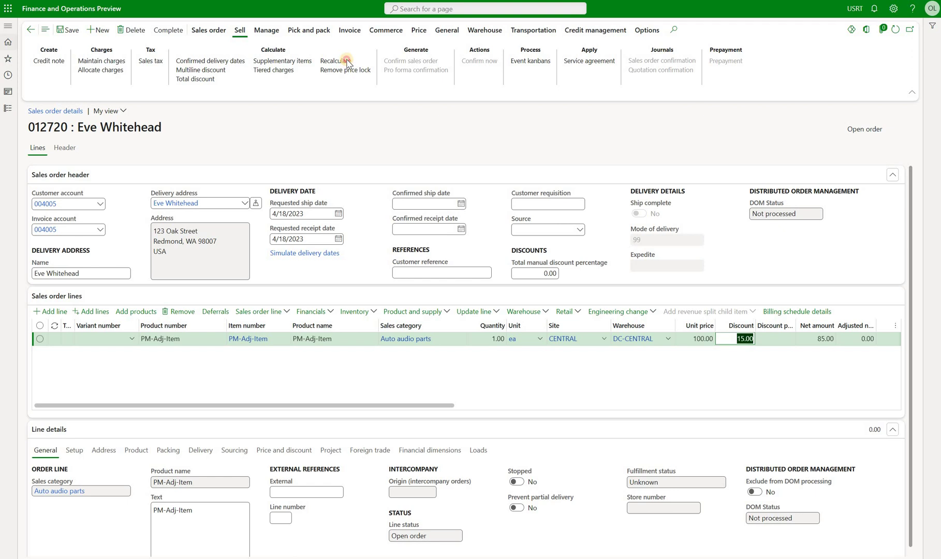
pyautogui.click(346, 61)
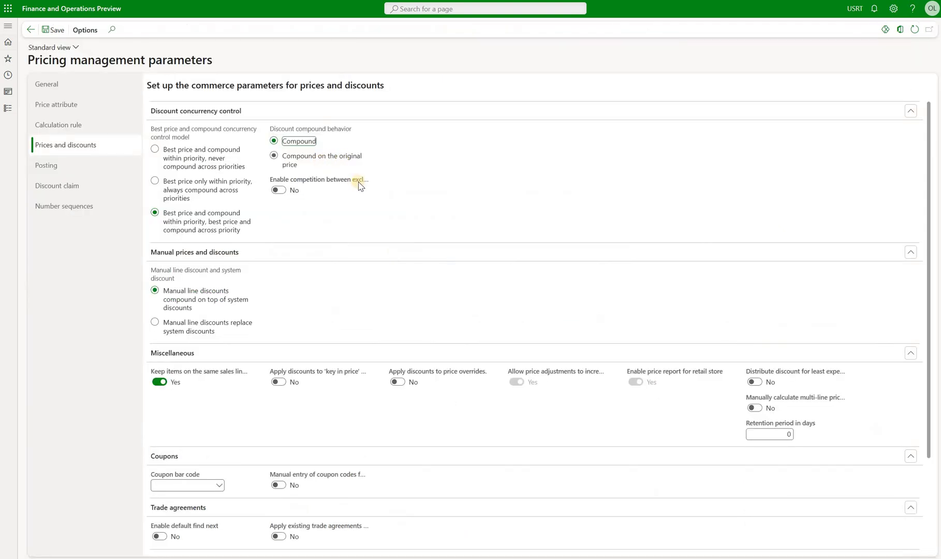
# Set the discount compound behavior in the pricing management parameters to Compound on the original price
pyautogui.moveTo(361, 186)
pyautogui.press('Down')
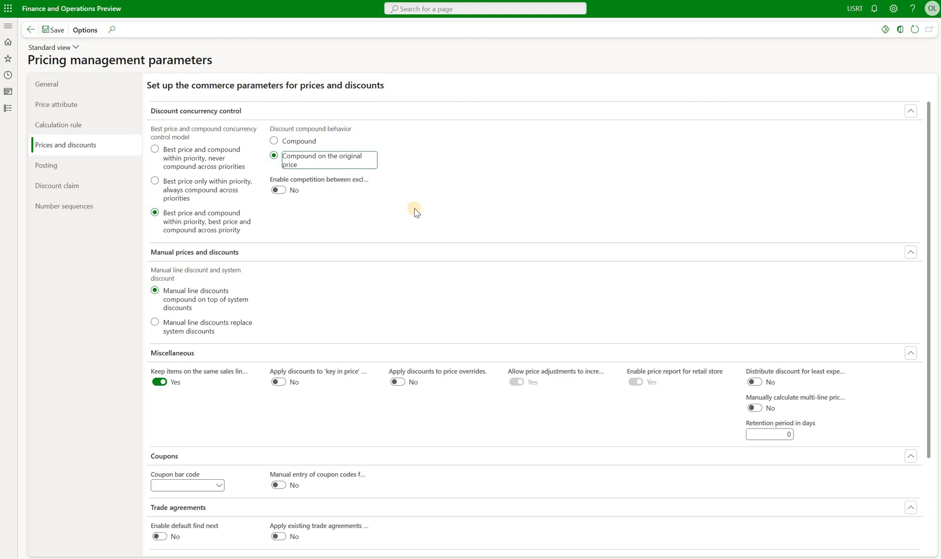
# Enable and save the 20% off NA customers discount in All discounts, and recalculate the sales order
pyautogui.click(7, 26)
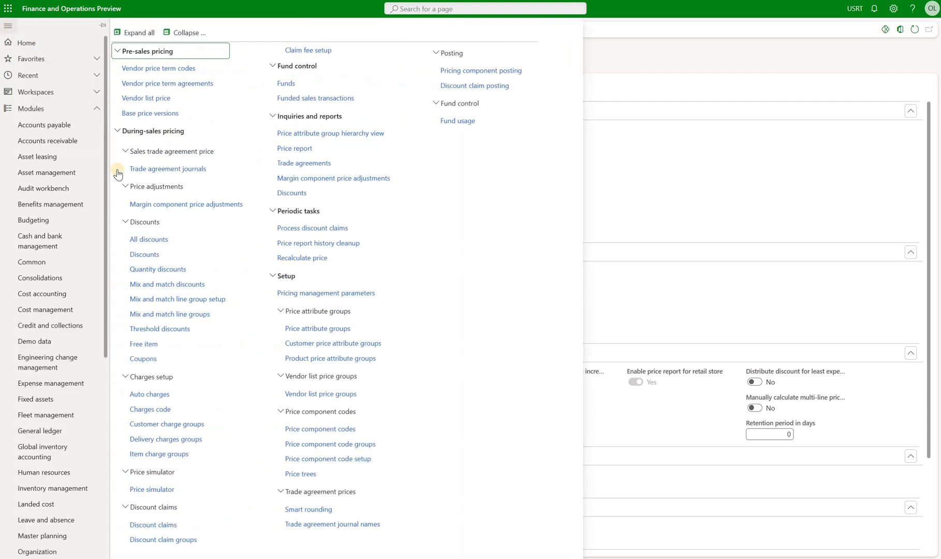
pyautogui.click(149, 239)
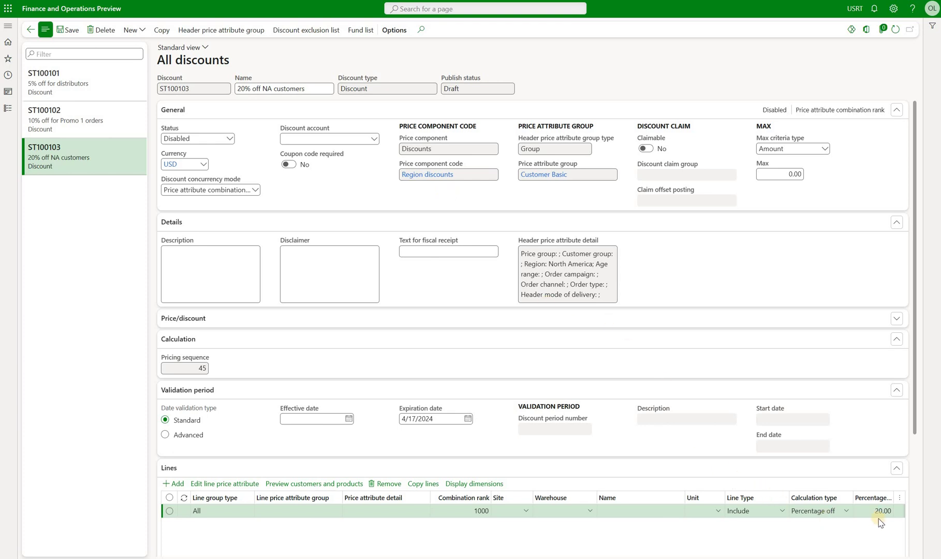
pyautogui.click(229, 139)
pyautogui.click(206, 162)
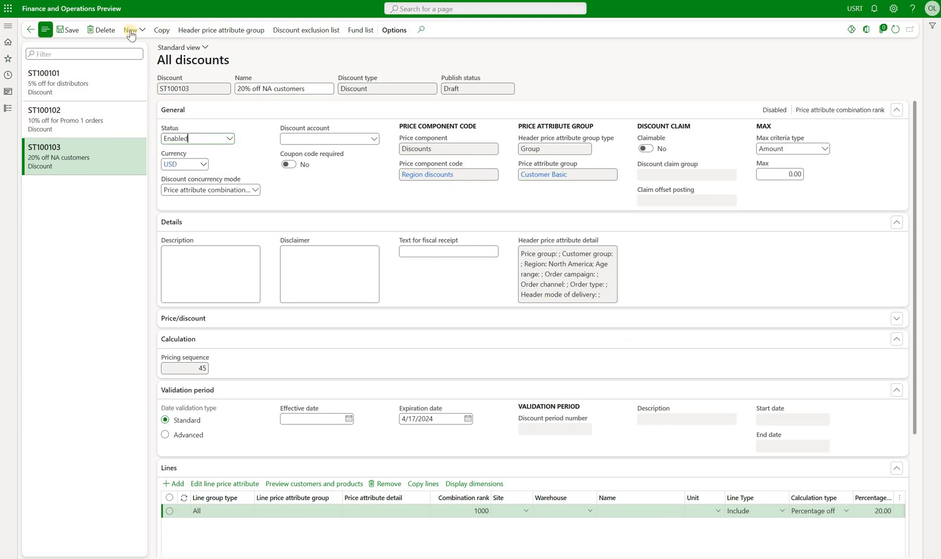
pyautogui.click(73, 31)
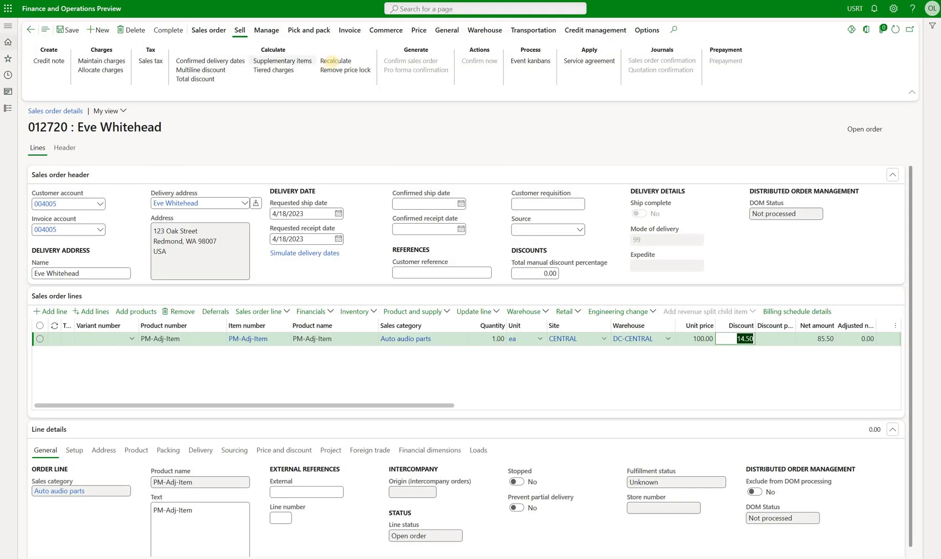
pyautogui.click(334, 62)
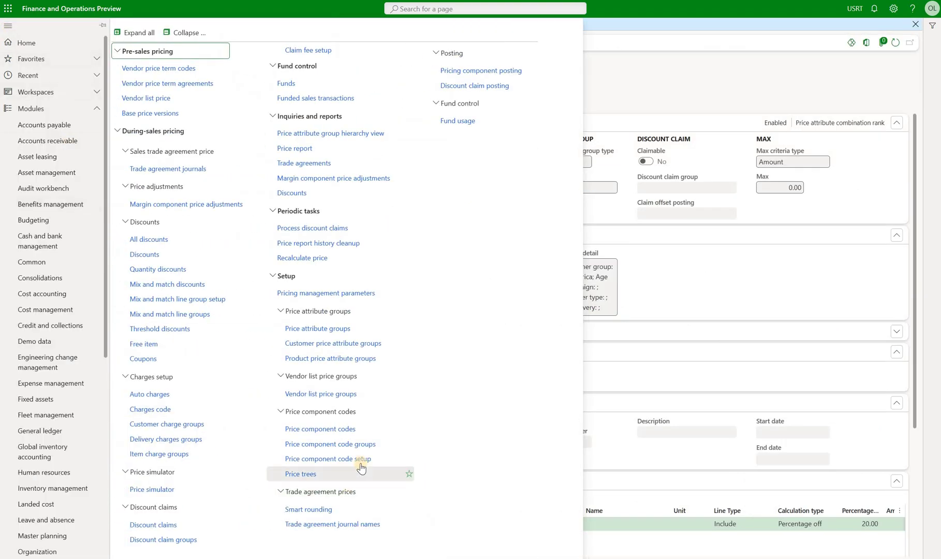
# Set and save Compounded as the concurrency mode for Segment discounts and Region discounts in the price component code setup, and recalculate the sales order
pyautogui.click(361, 460)
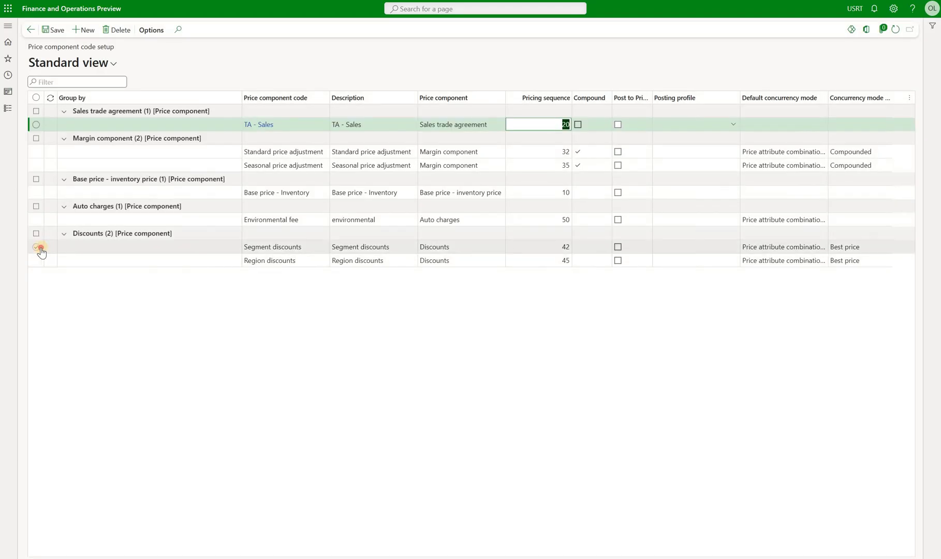
pyautogui.click(36, 248)
pyautogui.hotkey('shift', 'Down')
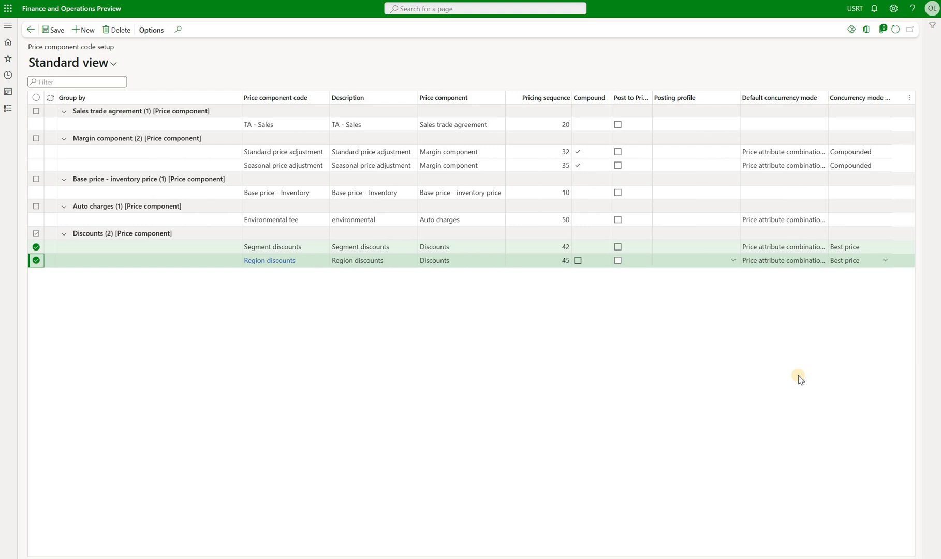
pyautogui.click(885, 263)
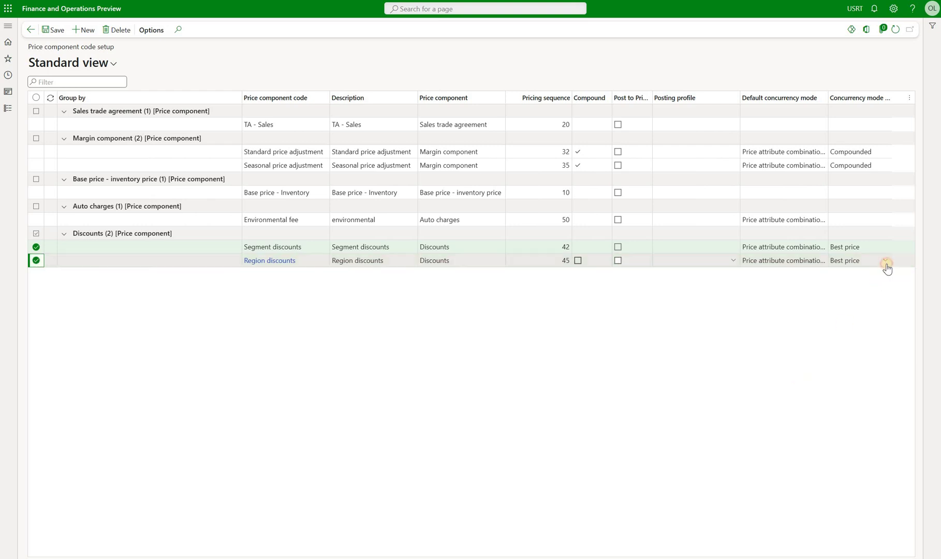
pyautogui.click(885, 261)
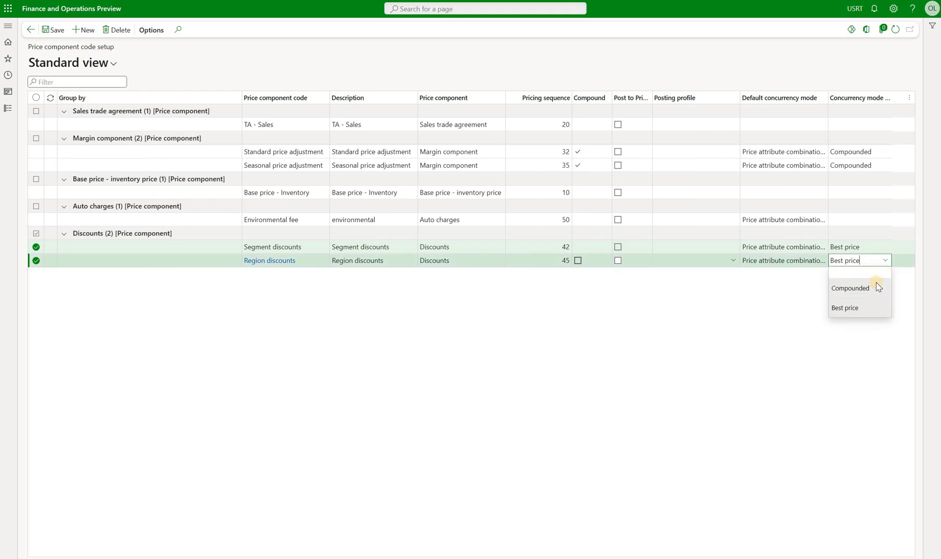
pyautogui.click(878, 288)
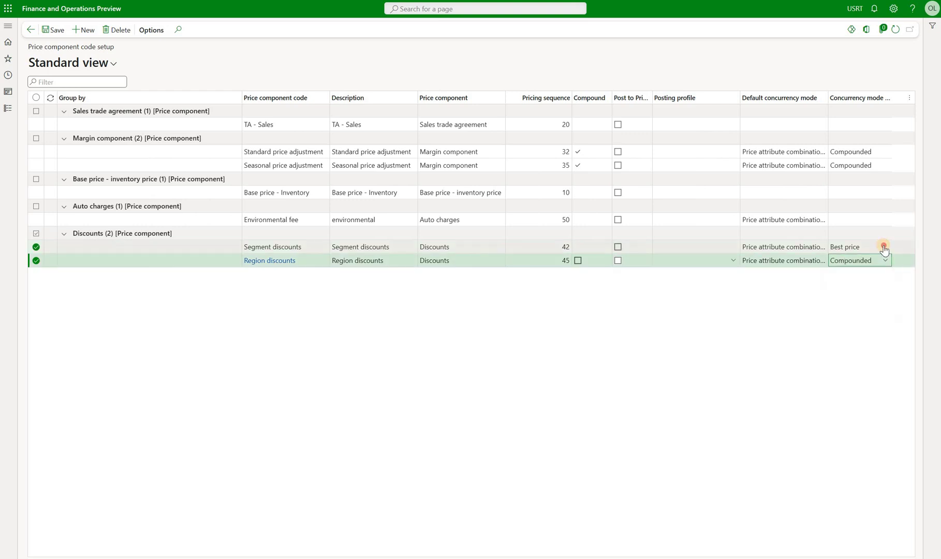
pyautogui.click(883, 247)
pyautogui.click(878, 264)
pyautogui.click(46, 30)
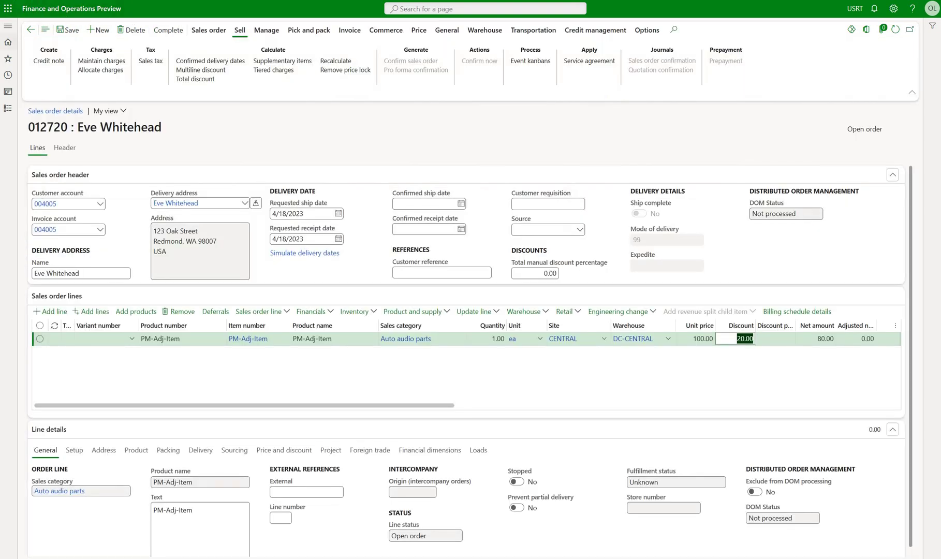
pyautogui.click(346, 60)
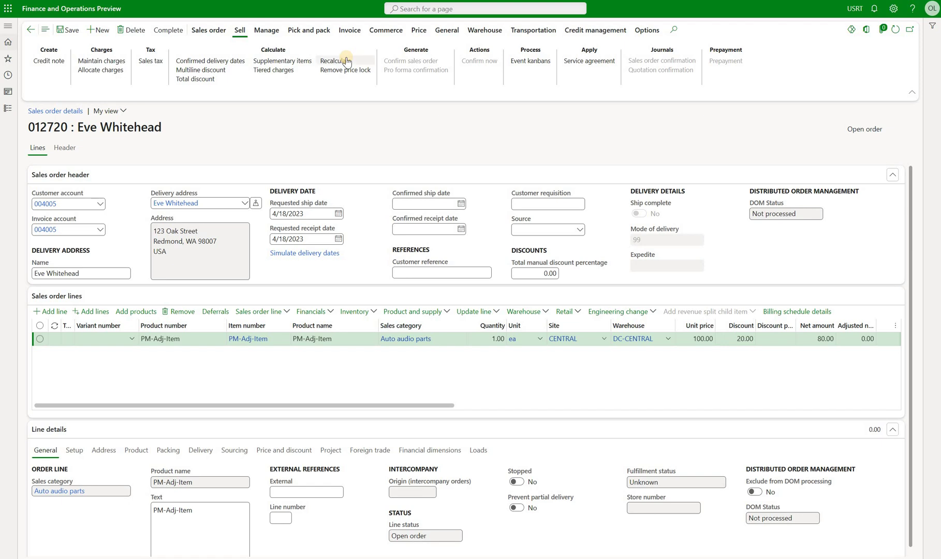
pyautogui.click(348, 71)
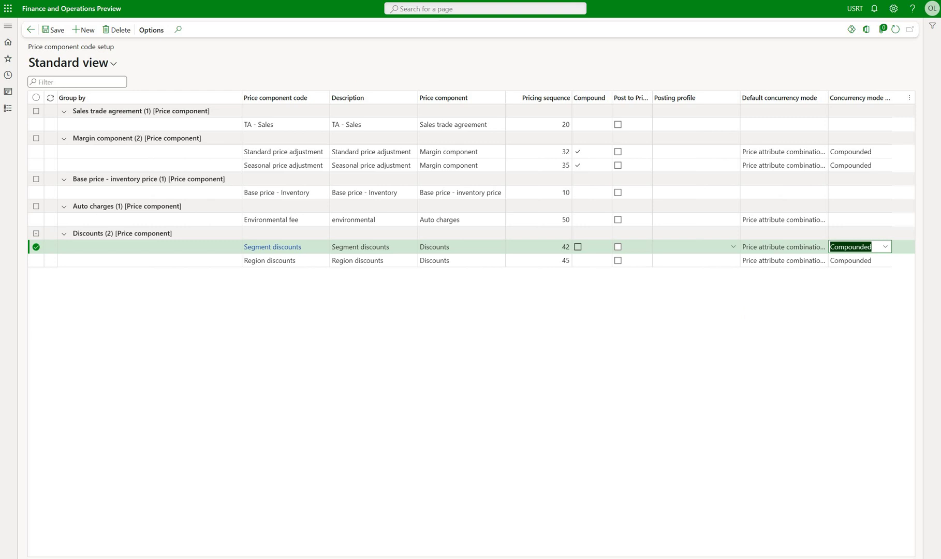
# Set the pricing management parameters' concurrency control model to "Best price and compound within priority, never compound across priorities" and recalculate the sales order
pyautogui.click(8, 25)
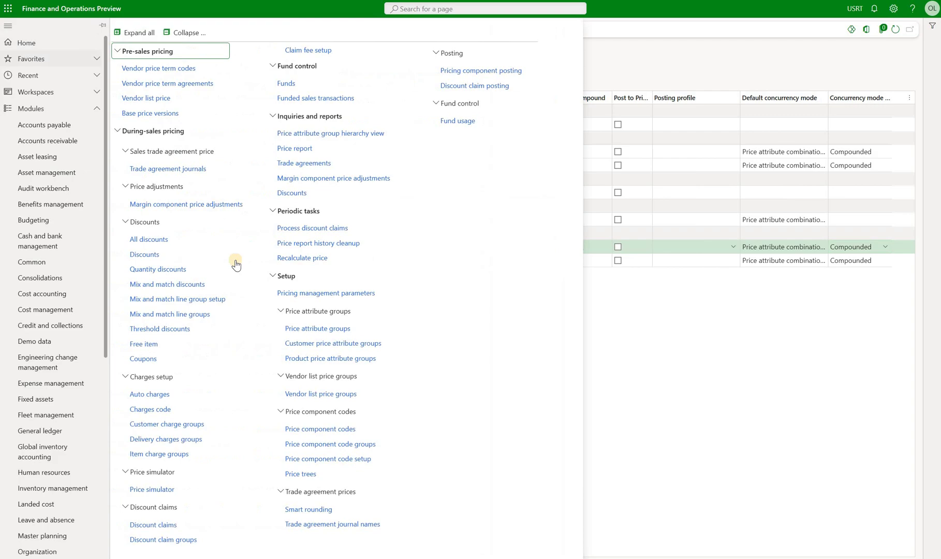
pyautogui.click(331, 293)
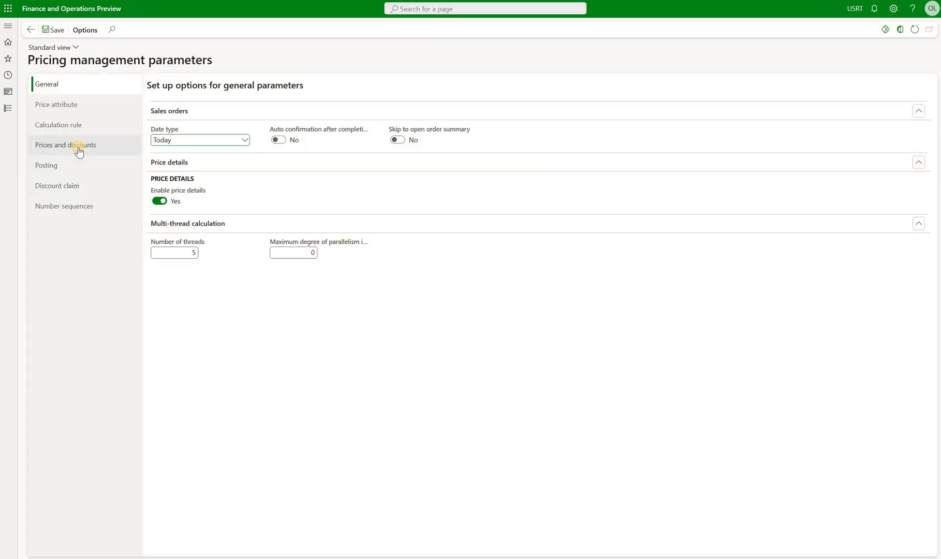
pyautogui.click(78, 148)
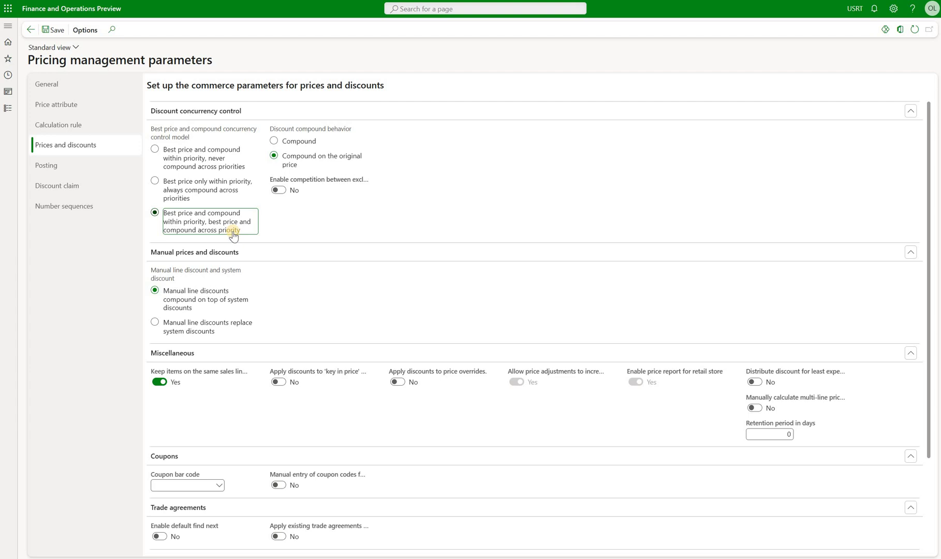
pyautogui.click(218, 162)
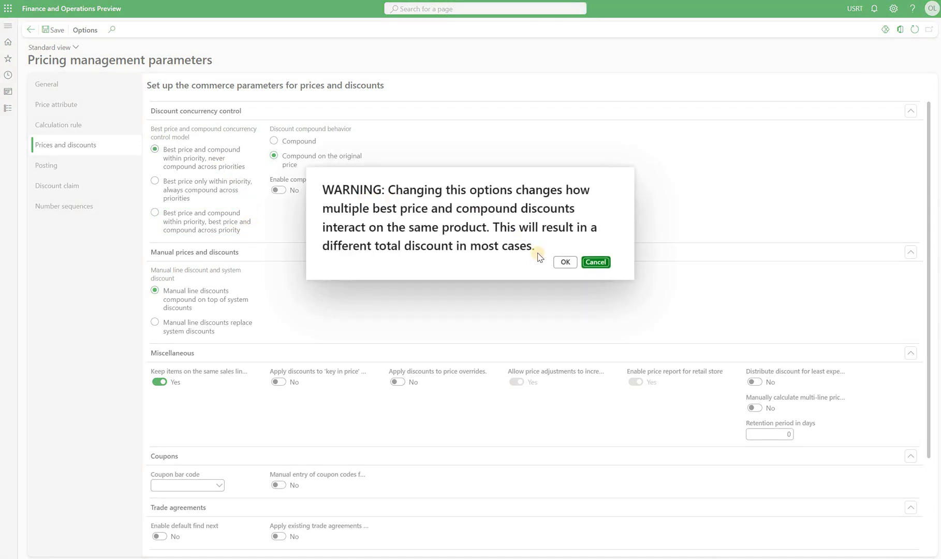
pyautogui.click(565, 262)
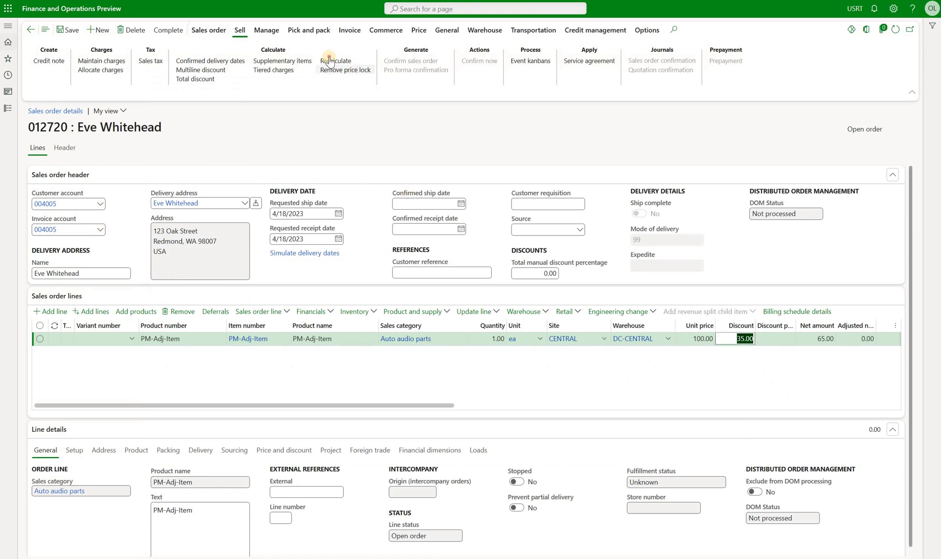
pyautogui.click(330, 60)
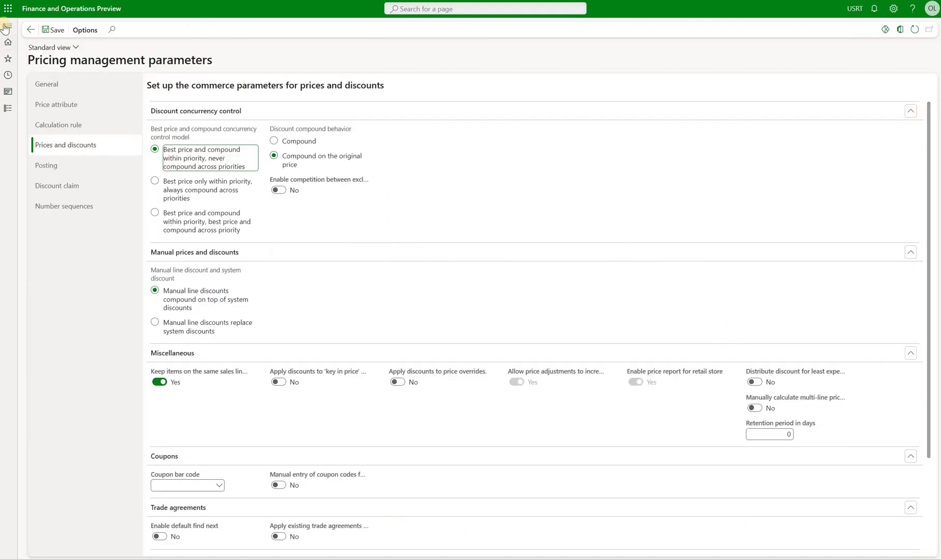
# Set the Region discounts pricing sequence to 41 in the price component code setup, save it, and recalculate the sales order
pyautogui.click(6, 26)
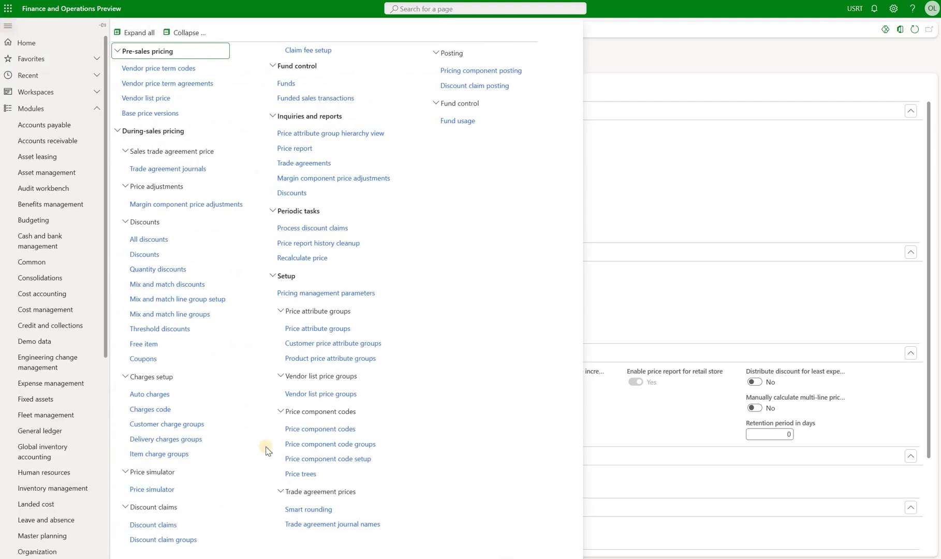
pyautogui.click(364, 461)
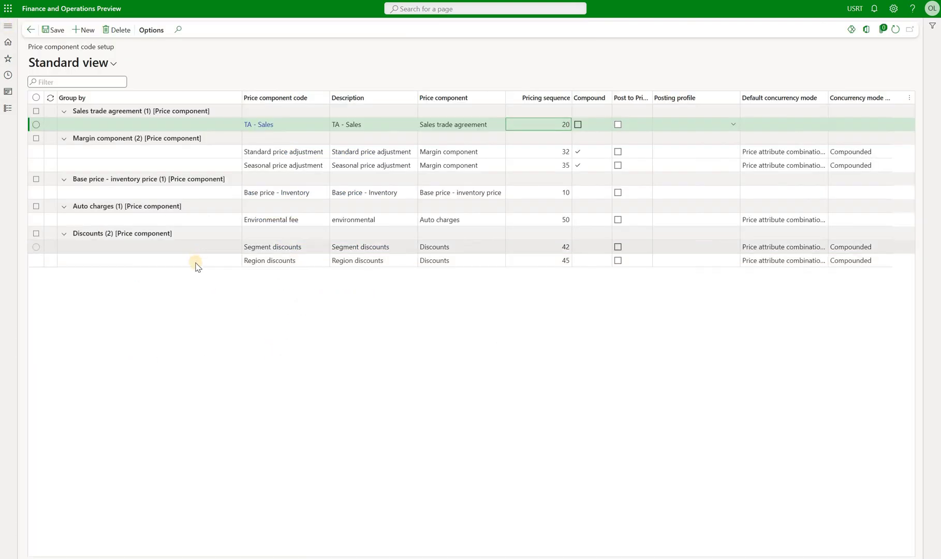
pyautogui.click(197, 250)
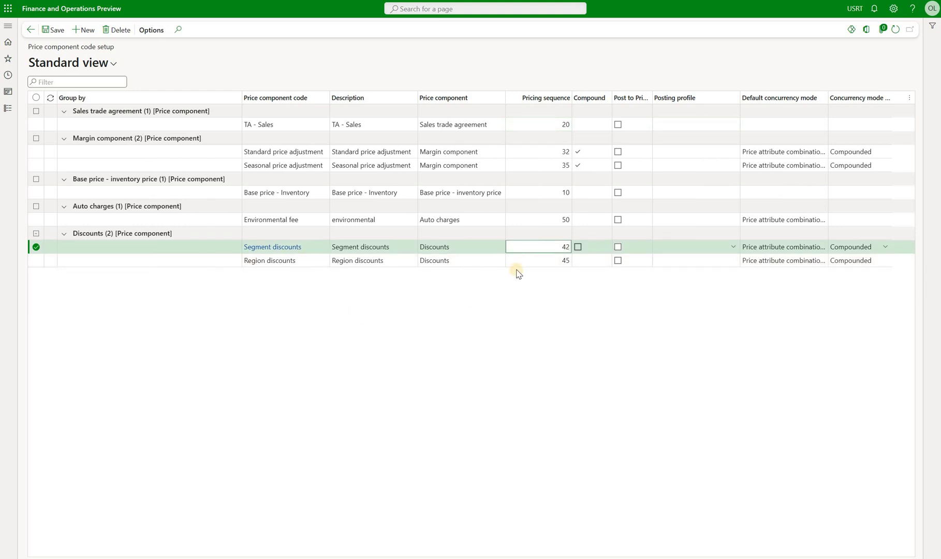
pyautogui.click(548, 263)
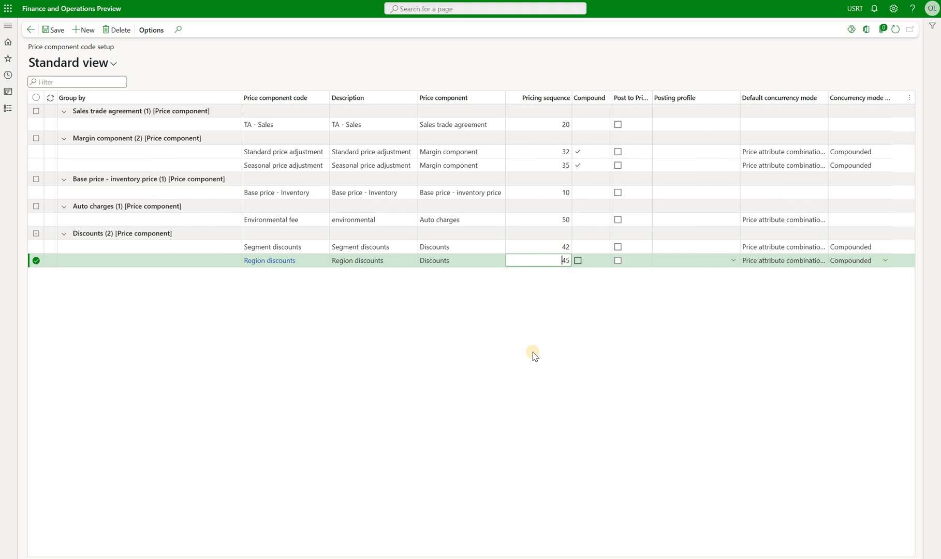
pyautogui.click(458, 246)
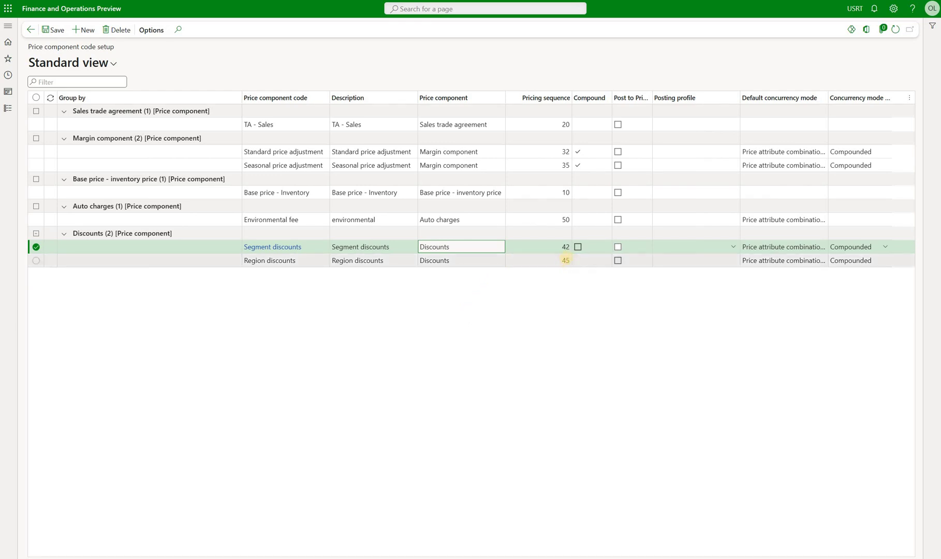
pyautogui.press('Down')
pyautogui.press('Tab')
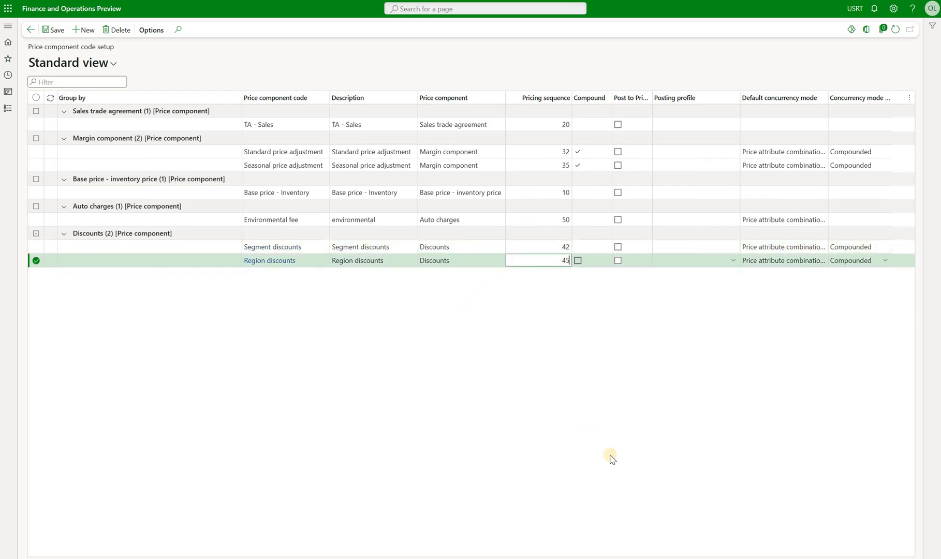
pyautogui.write('41')
pyautogui.click(57, 30)
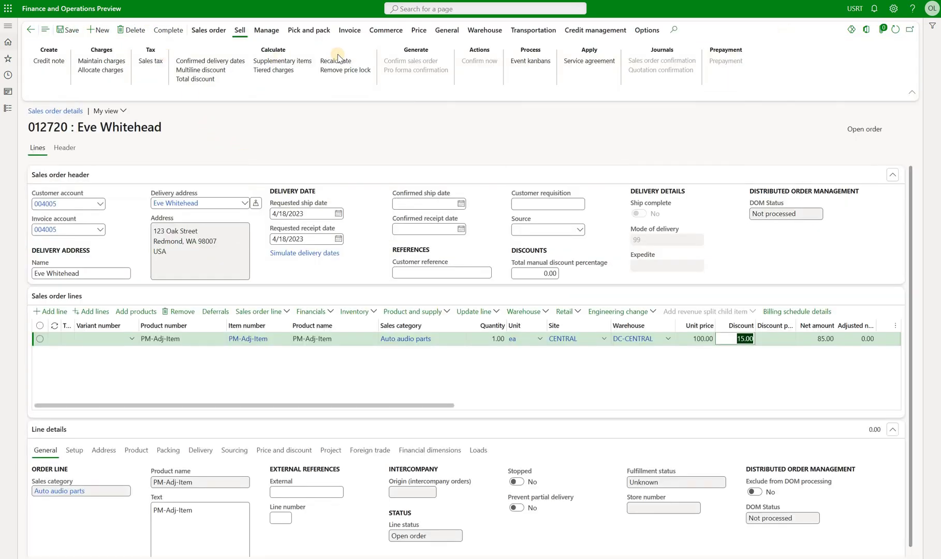
pyautogui.click(337, 60)
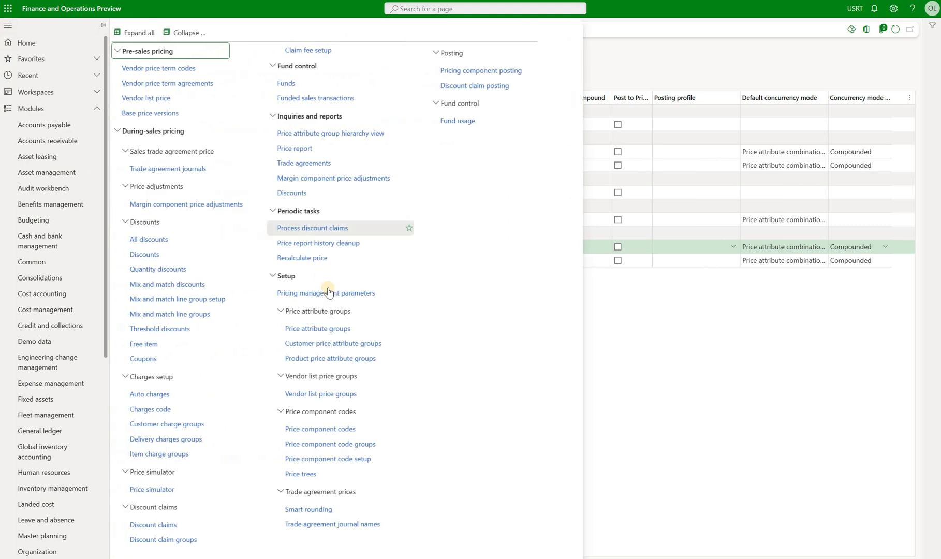
# Set the pricing management parameters' concurrency control model to "Best price only within priority, always compound across priorities" and recalculate the sales order
pyautogui.click(329, 291)
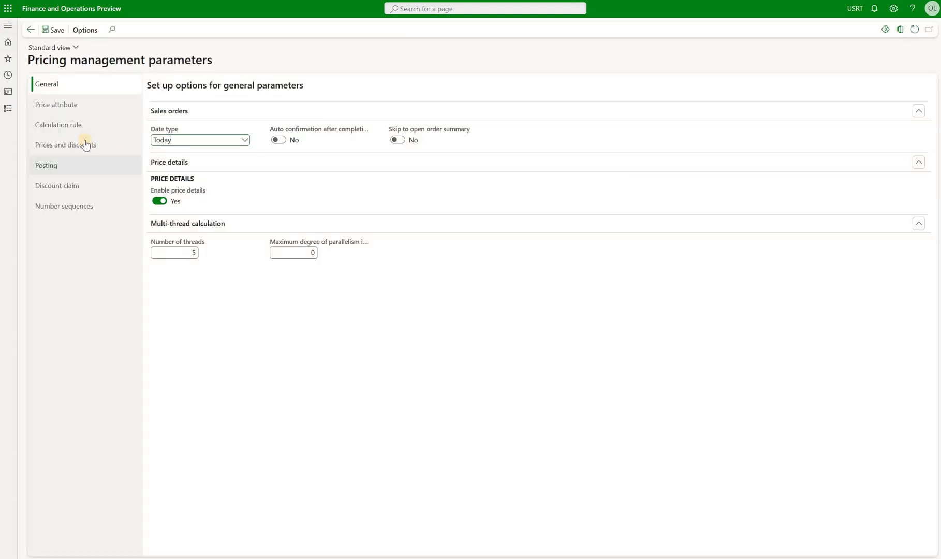
pyautogui.click(100, 144)
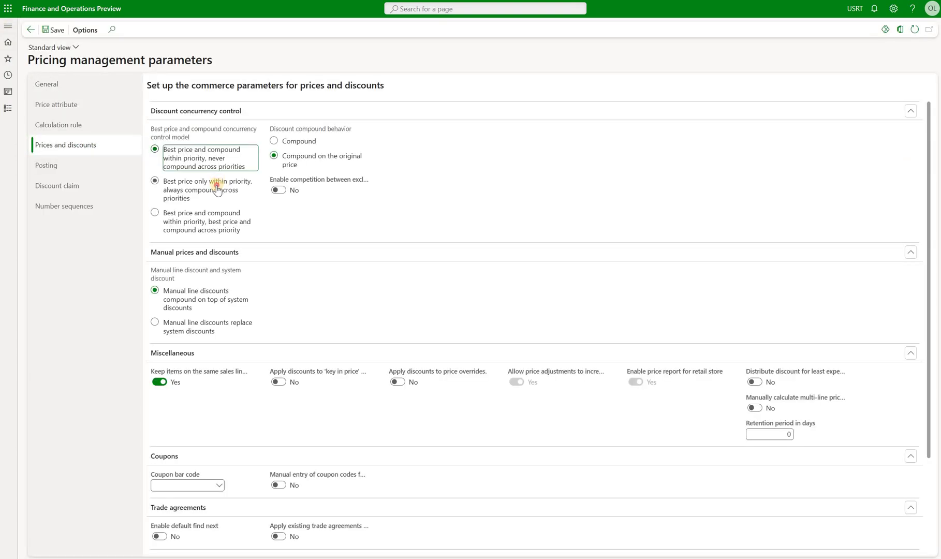
pyautogui.click(246, 210)
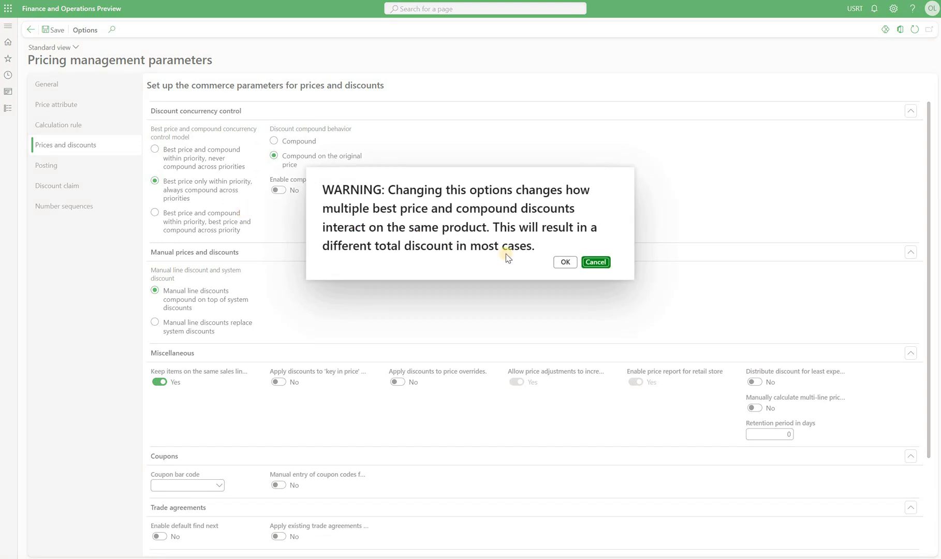
pyautogui.click(562, 263)
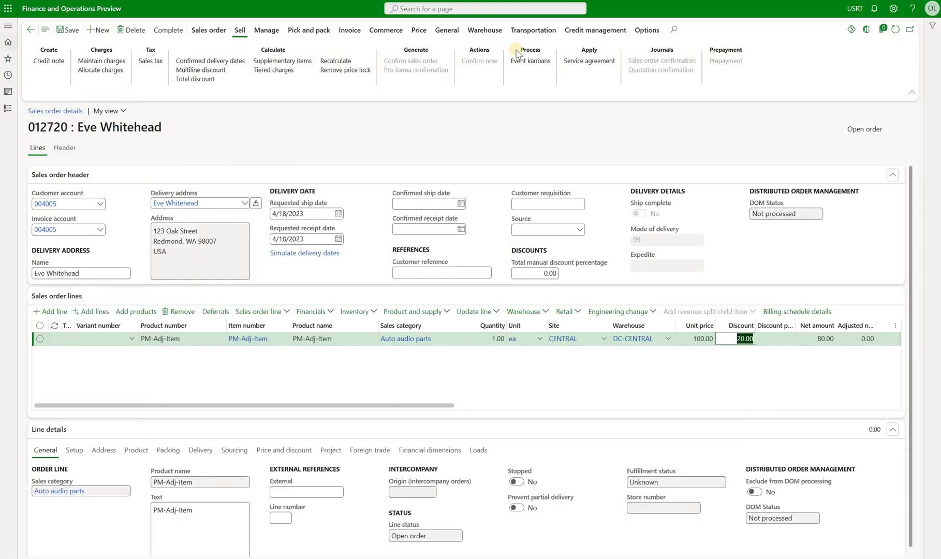
pyautogui.click(326, 58)
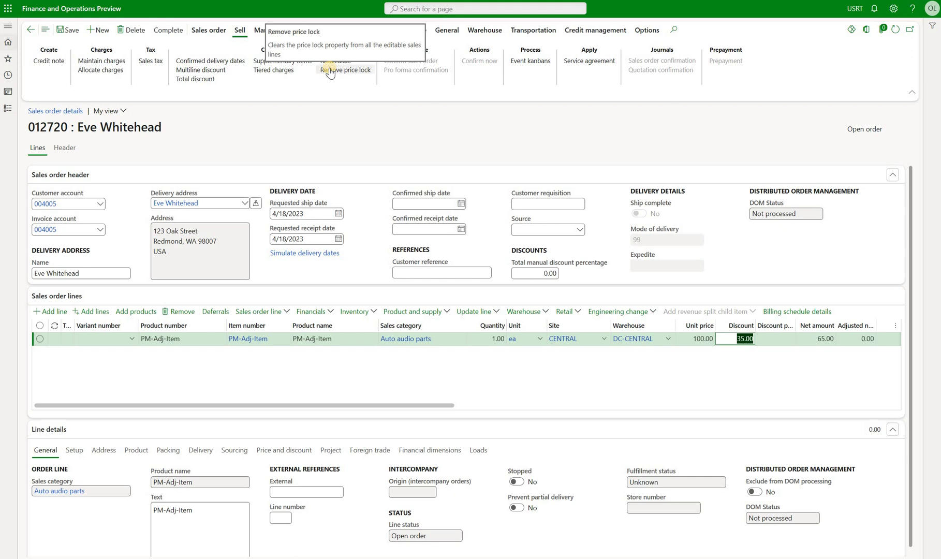
pyautogui.click(330, 70)
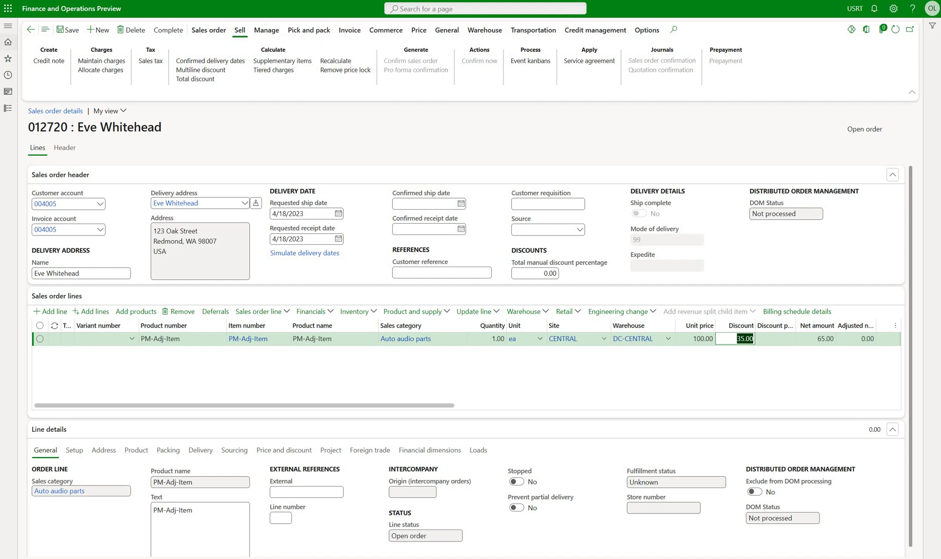
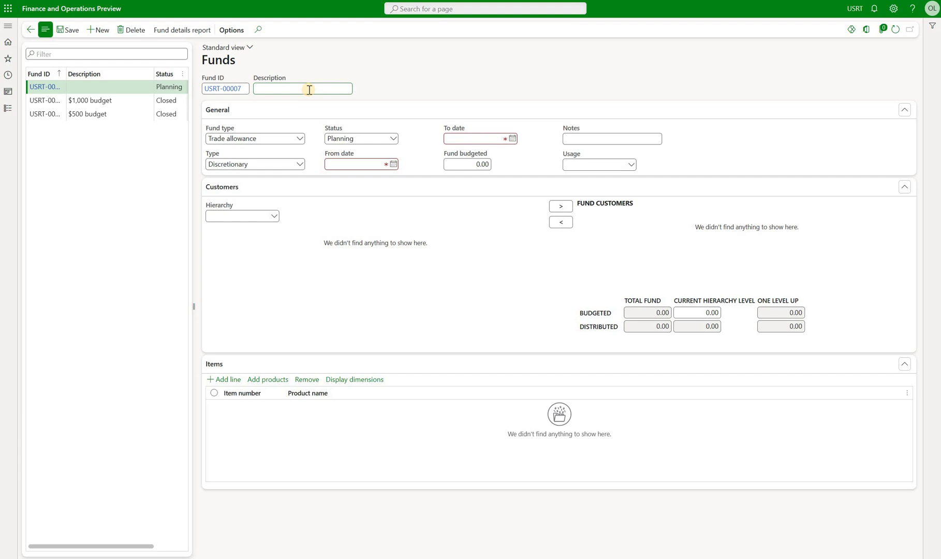
# Describe the new fund as "$500 budget" and set its fund type to Discount
pyautogui.write('$500 budget')
pyautogui.press('Tab')
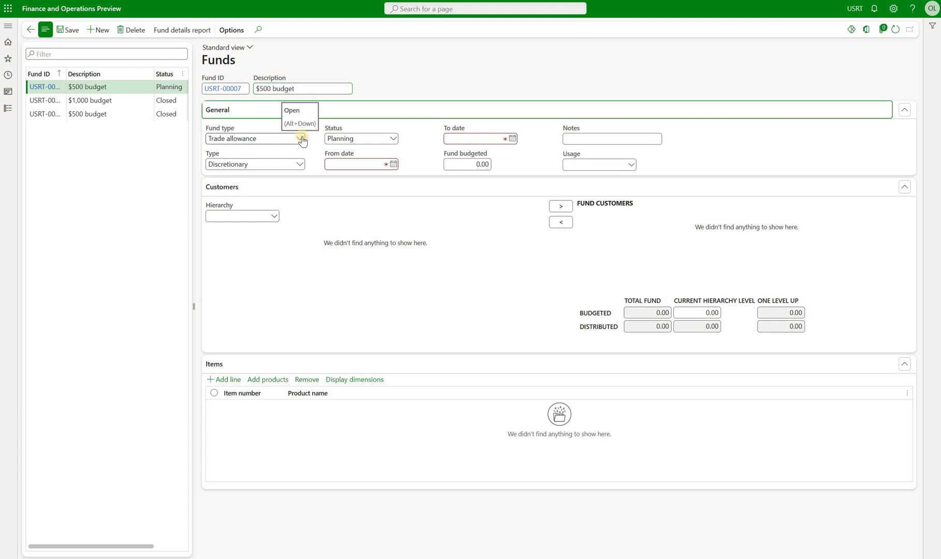
pyautogui.click(301, 139)
pyautogui.click(286, 163)
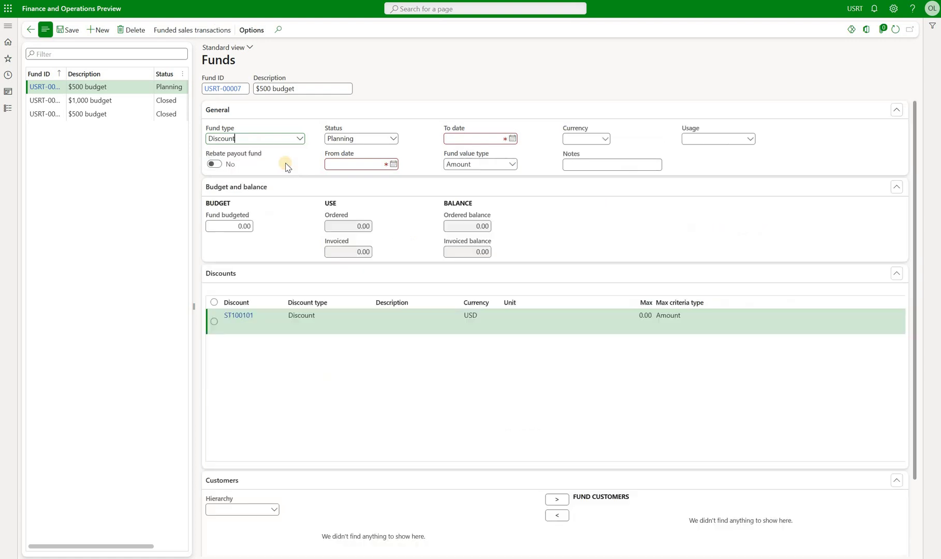
# Set the fund's validity period from 4/1/2023 to 4/30/2023
pyautogui.click(393, 164)
pyautogui.press('Return')
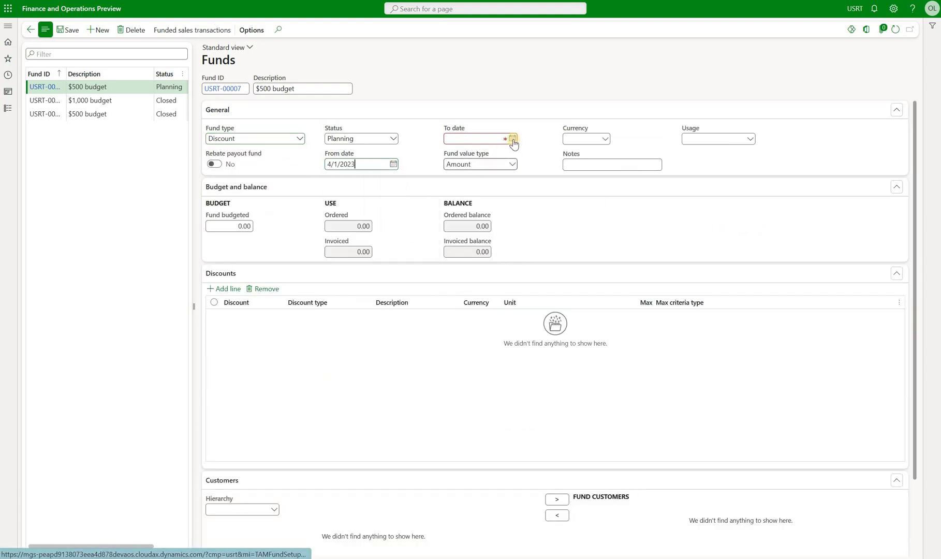
pyautogui.click(512, 138)
pyautogui.click(458, 256)
# Set the fund's currency to USD and its usage to BudgetQ1
pyautogui.click(583, 139)
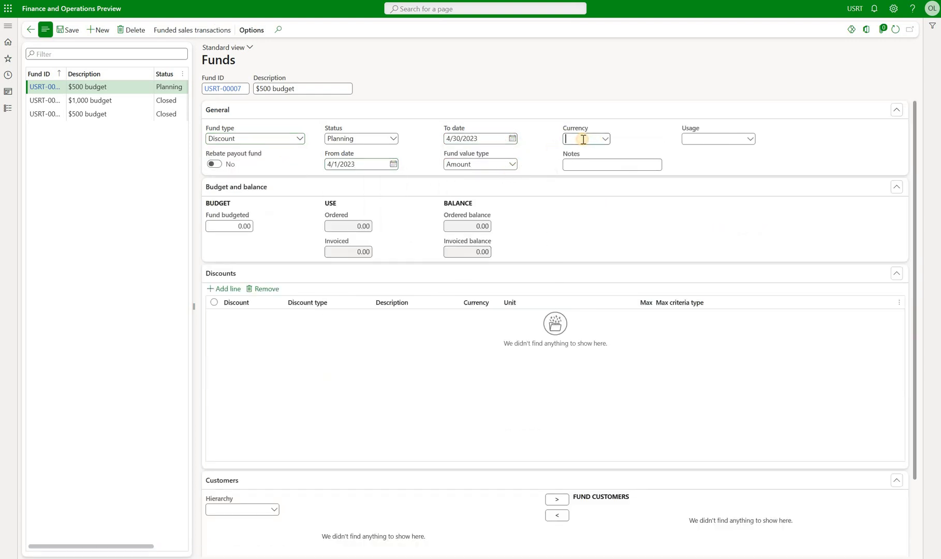
pyautogui.write('USD')
pyautogui.click(751, 139)
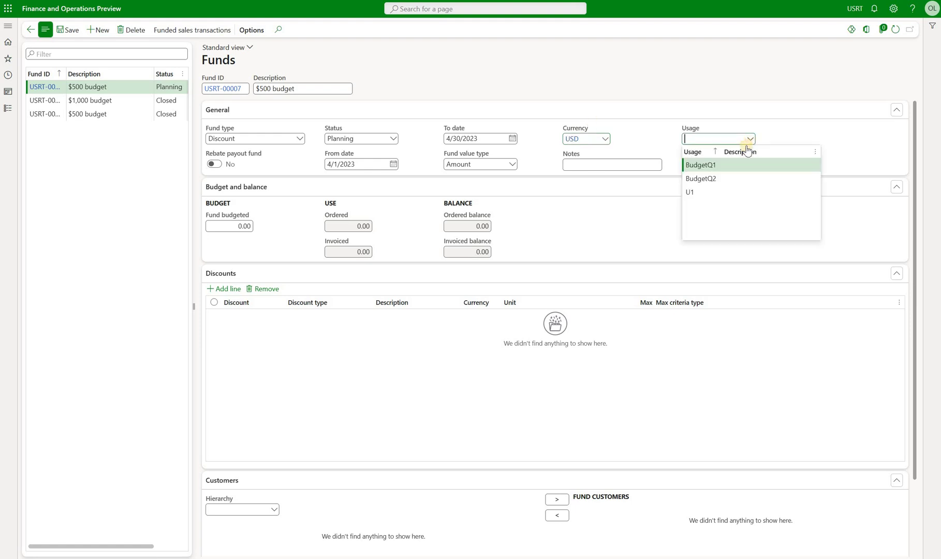
pyautogui.click(712, 166)
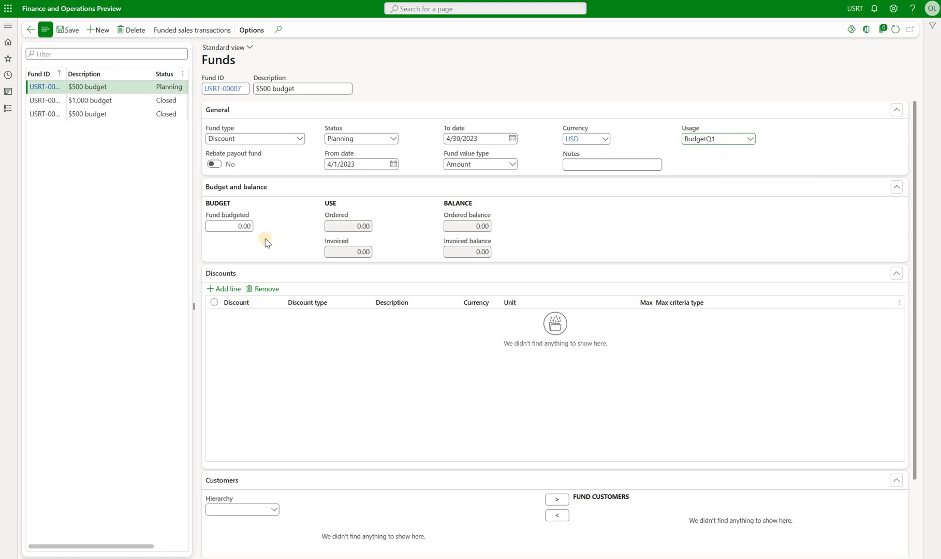
# Set the fund's budgeted amount to 500
pyautogui.click(244, 226)
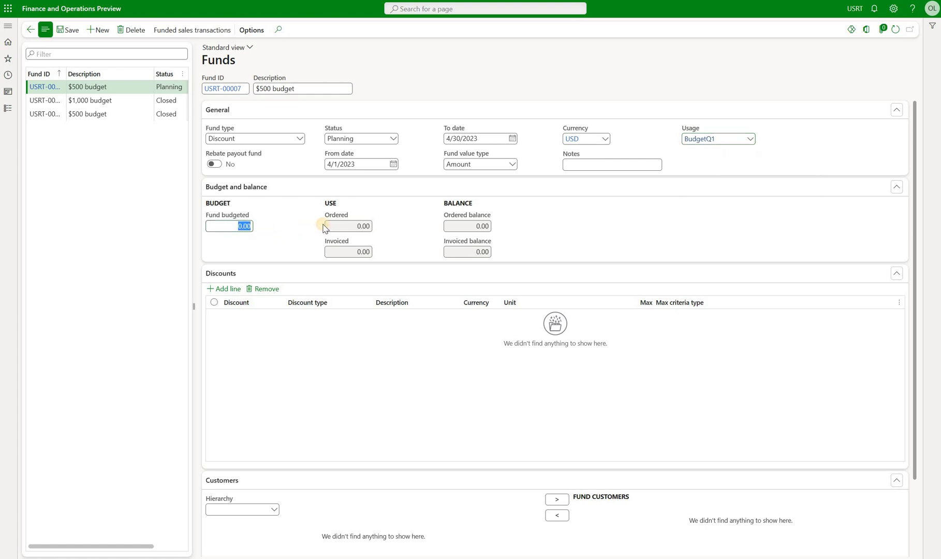
pyautogui.write('500')
pyautogui.press('Tab')
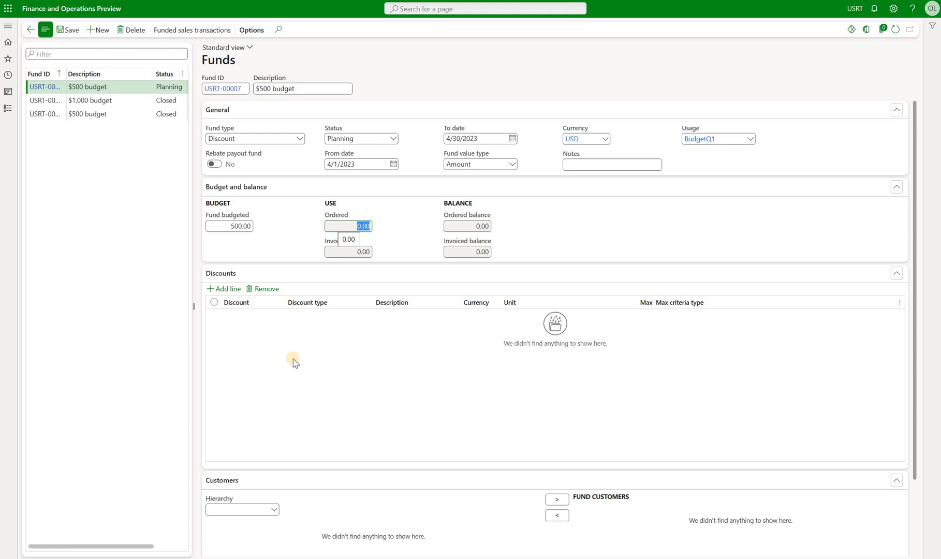
# Add discount ST100101, 5% off for distributors, as a discount line of the $500 budget fund
pyautogui.click(229, 289)
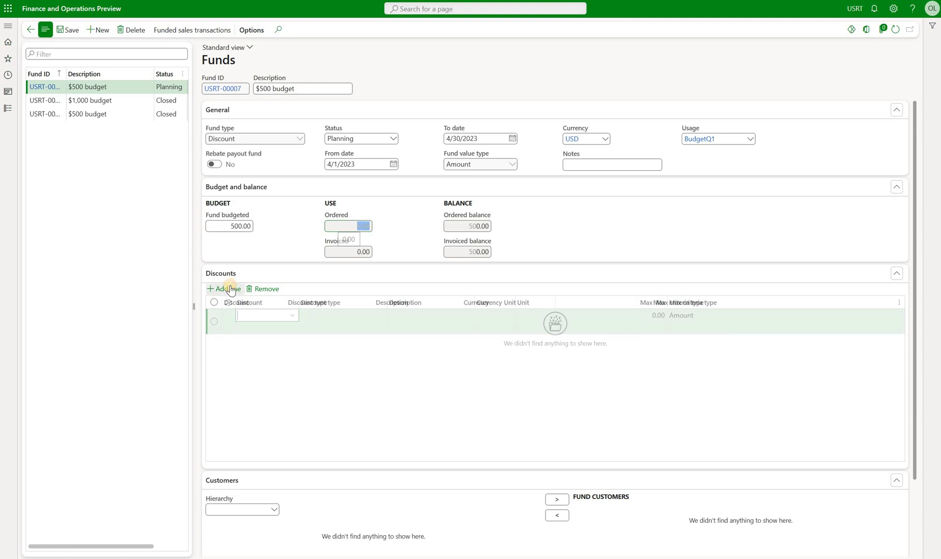
pyautogui.click(292, 315)
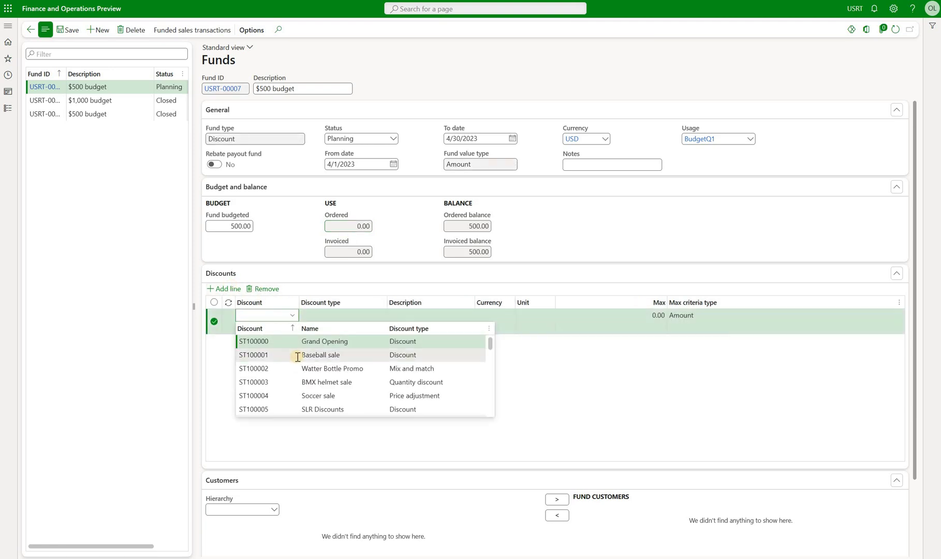
pyautogui.moveTo(490, 344); pyautogui.dragTo(491, 399)
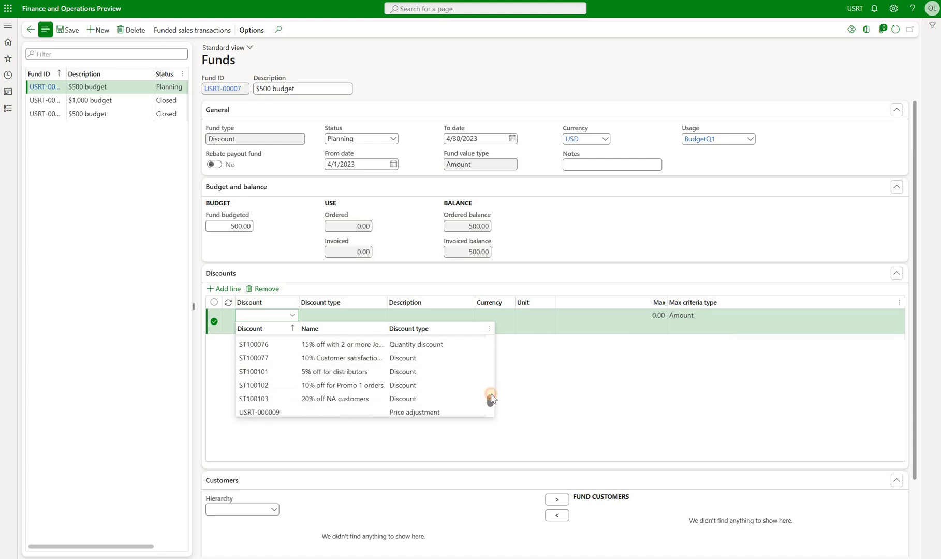
pyautogui.click(336, 374)
# Check which customer hierarchies the fund offers and look over the segment discounts on the All discounts page
pyautogui.scroll(-2, 290, 409)
pyautogui.click(270, 421)
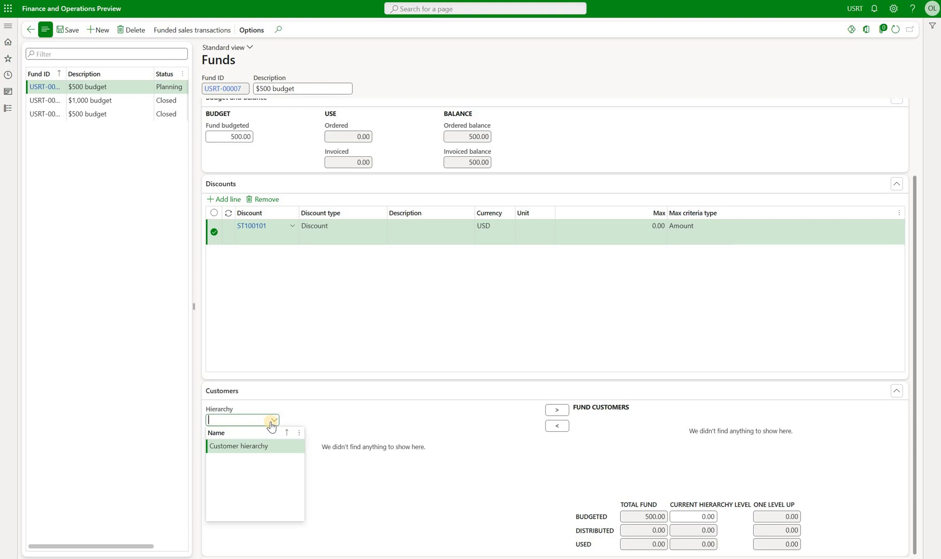
pyautogui.press('Escape')
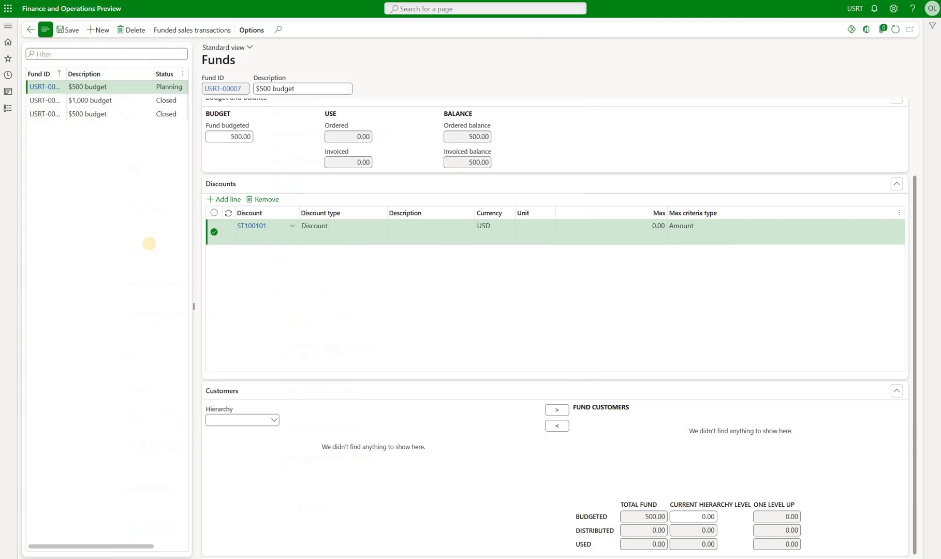
pyautogui.press('Escape')
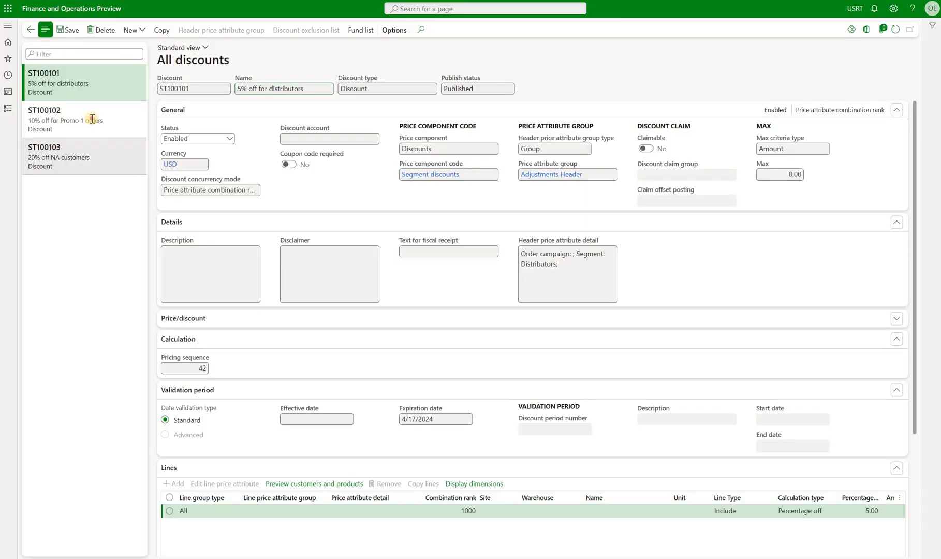
pyautogui.click(87, 119)
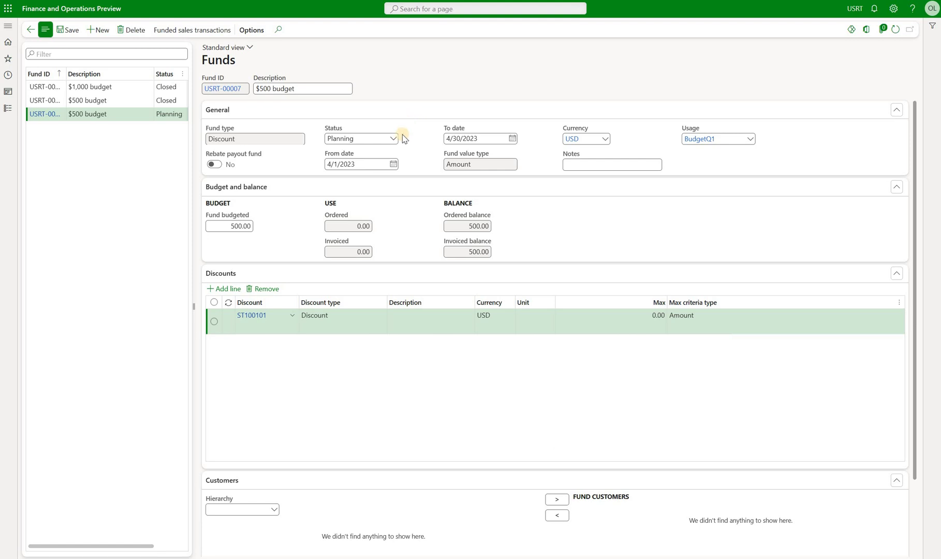
# Change the $500 budget fund's status to Approved and dismiss the warning
pyautogui.click(393, 138)
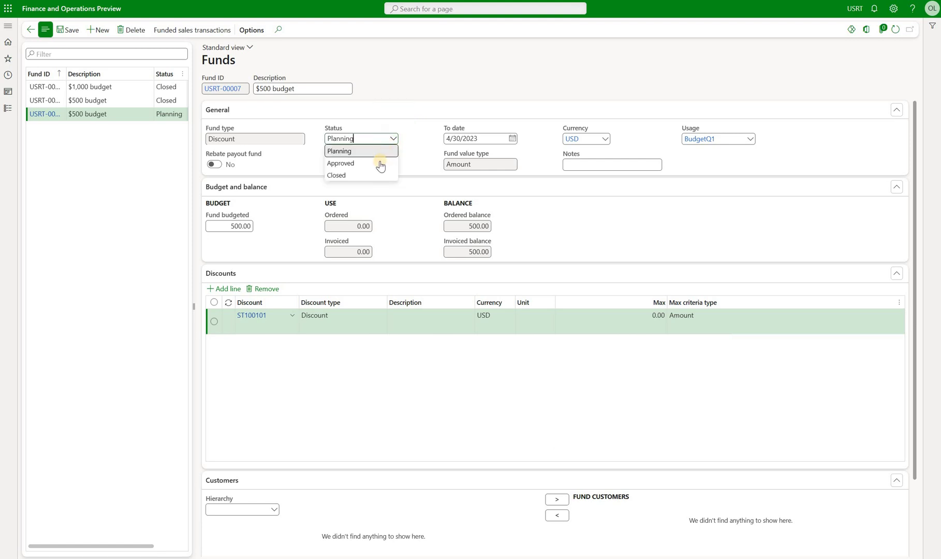
pyautogui.click(379, 162)
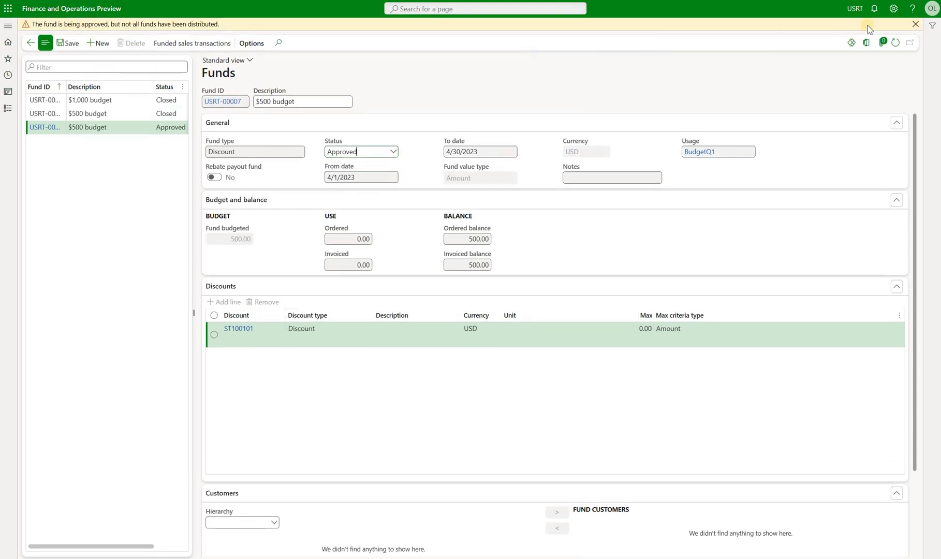
pyautogui.click(916, 23)
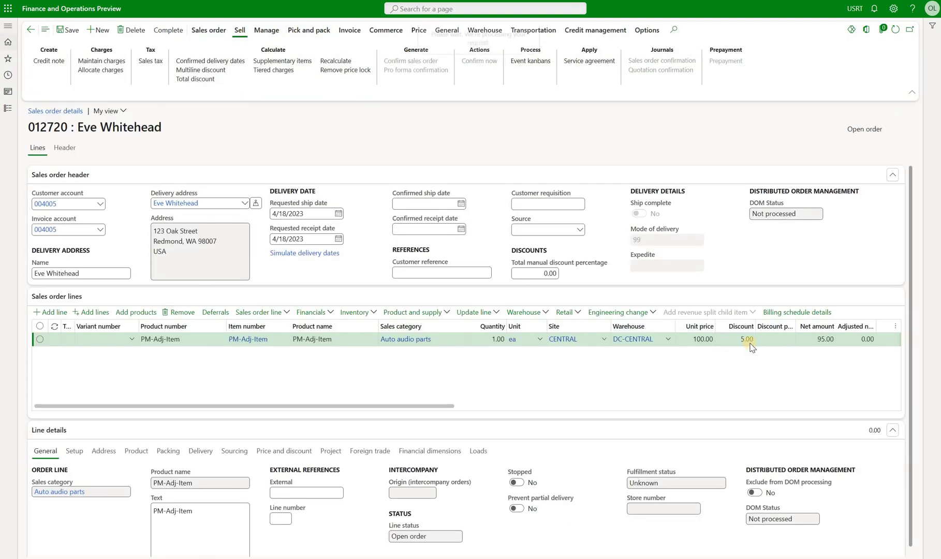
# Check the discount on the PM-Adj-Item order line and complete the sales order
pyautogui.click(751, 344)
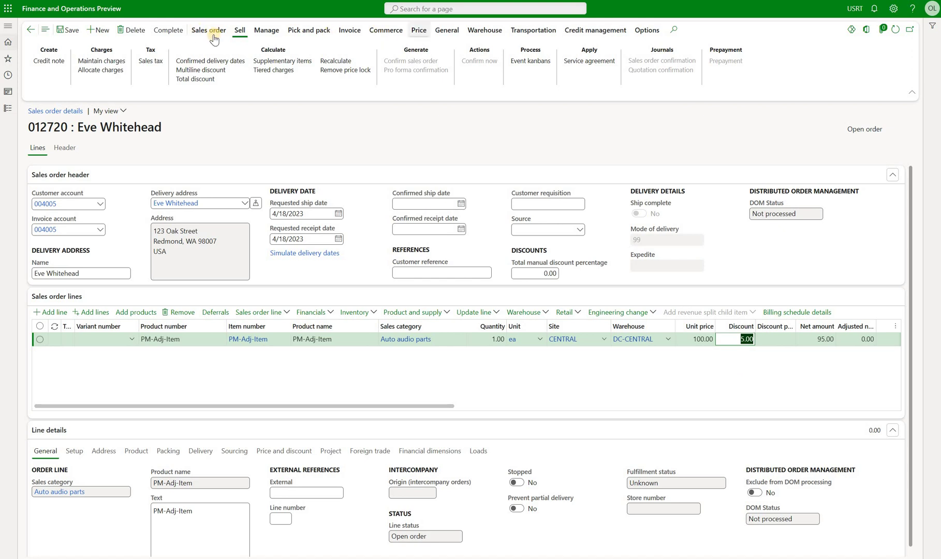
pyautogui.click(173, 31)
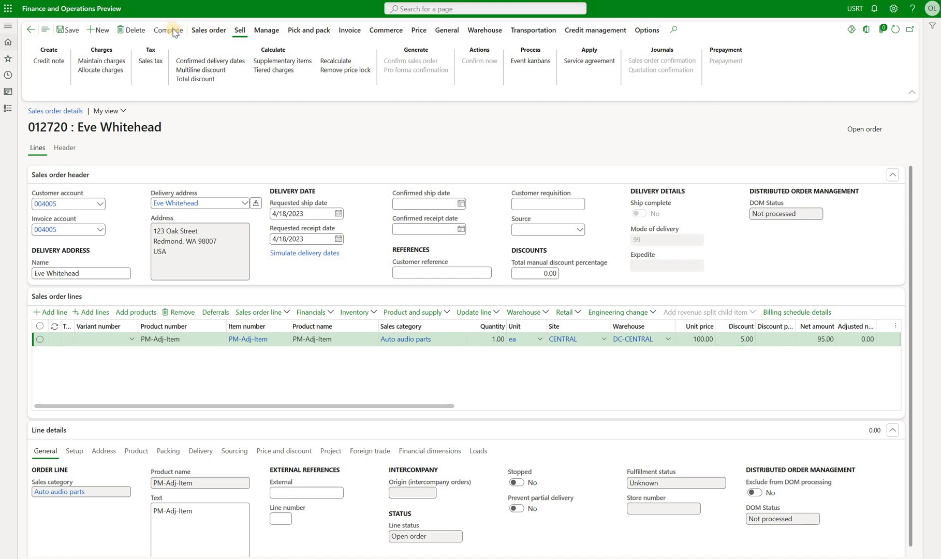
pyautogui.click(887, 542)
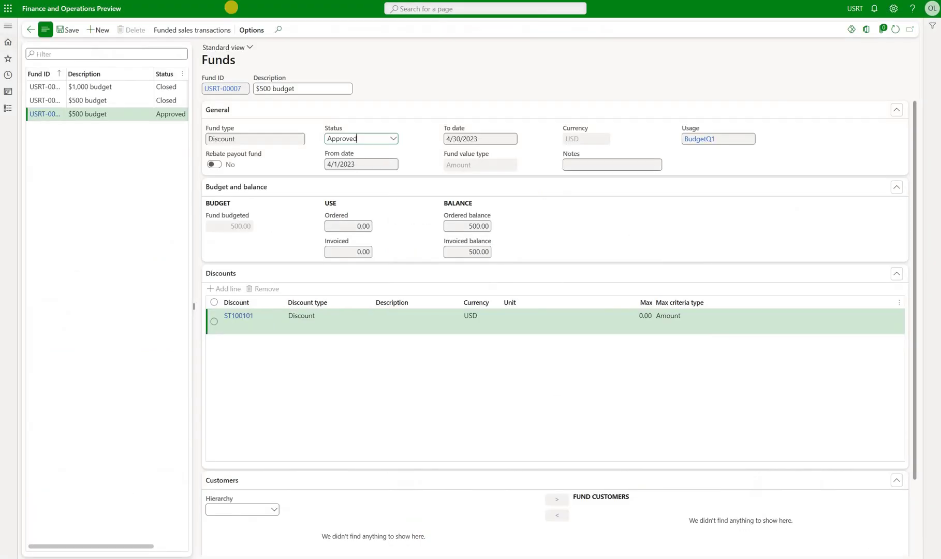
# Inspect the ordered amount in the $500 budget fund's funded sales transactions, and refresh the fund to check its ordered balance
pyautogui.click(216, 31)
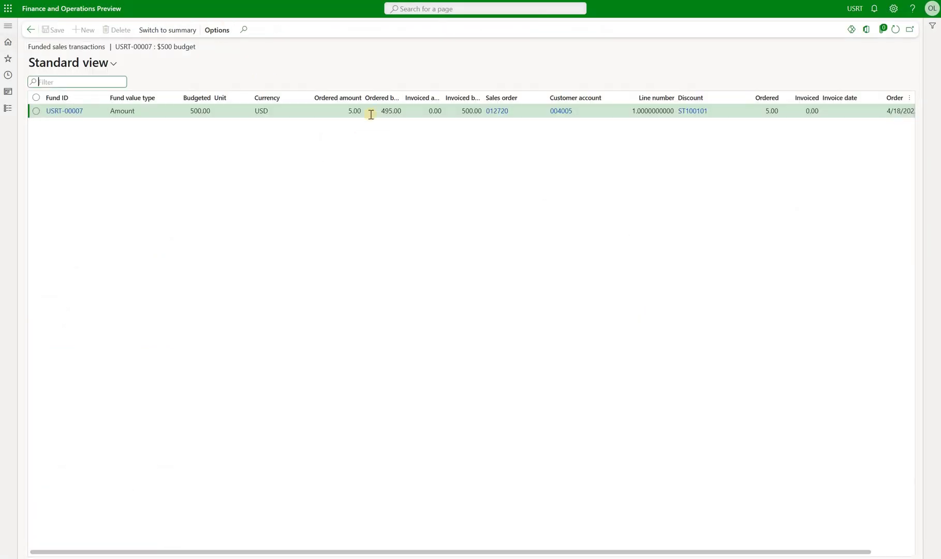
pyautogui.click(336, 110)
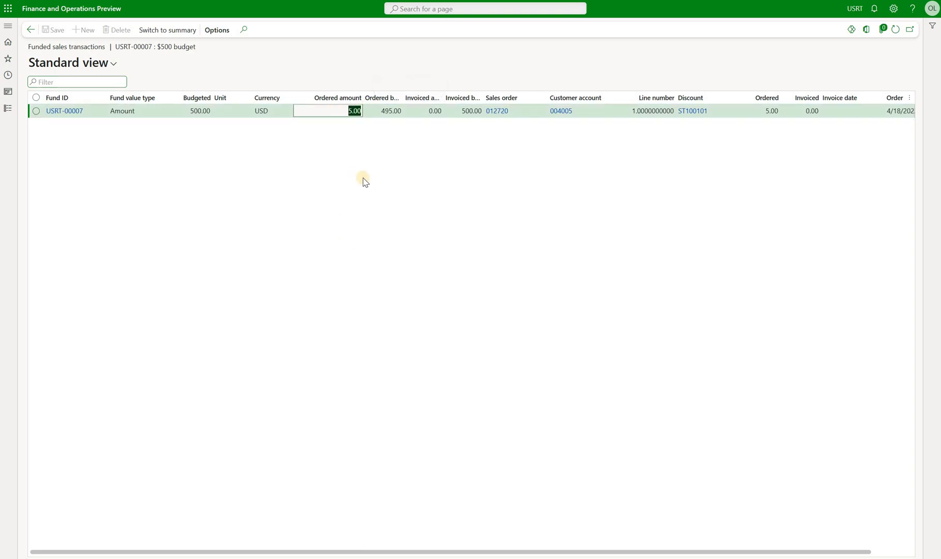
pyautogui.press('Escape')
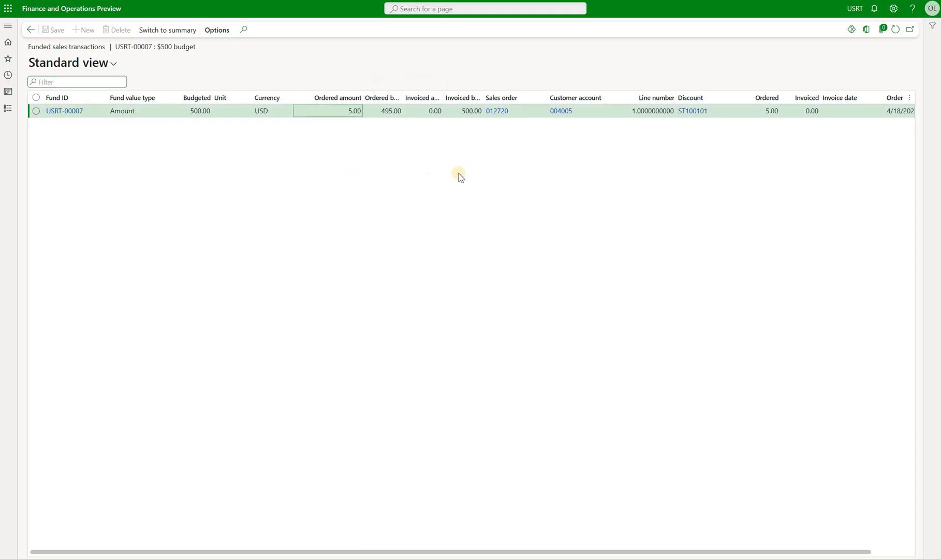
pyautogui.click(893, 39)
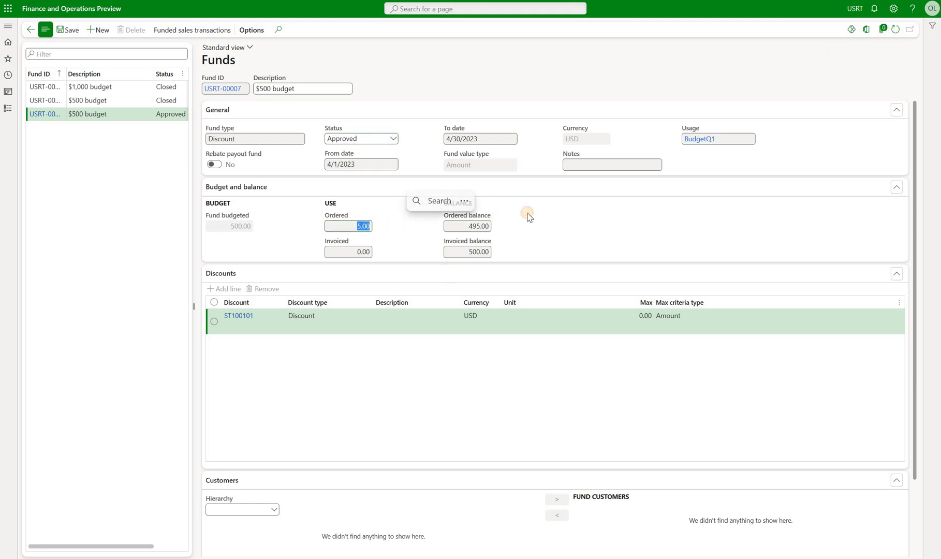
pyautogui.press('Tab')
pyautogui.click(305, 241)
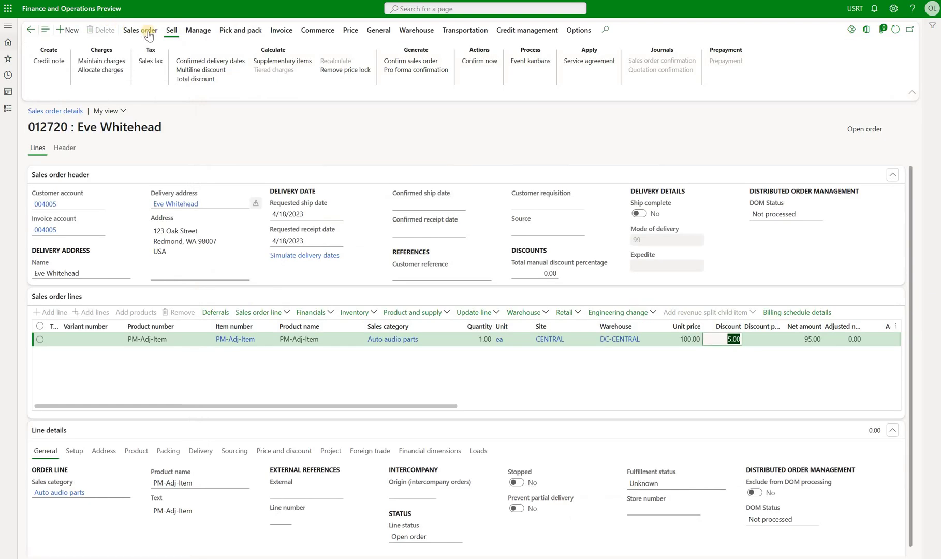
# Reopen the sales order for modification and set the PM-Adj-Item line's quantity to 200
pyautogui.click(171, 30)
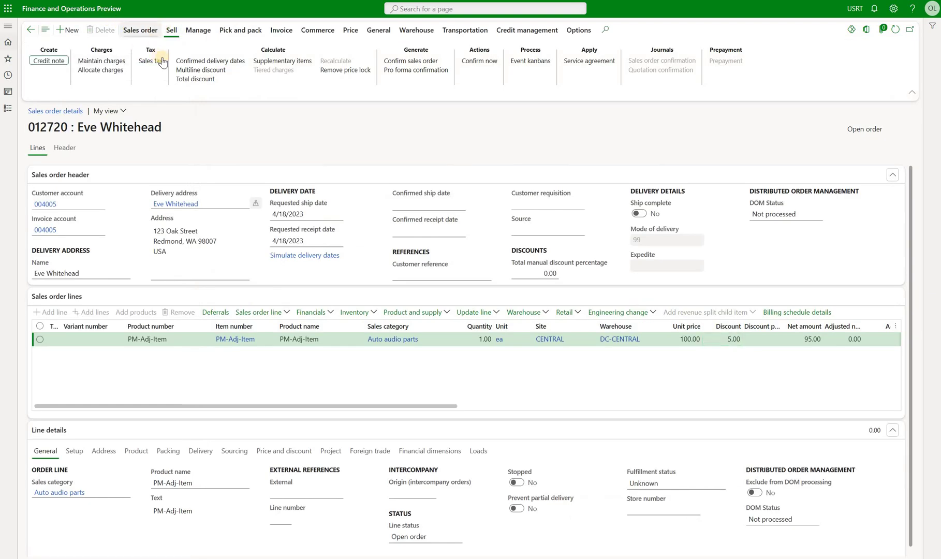
pyautogui.click(141, 30)
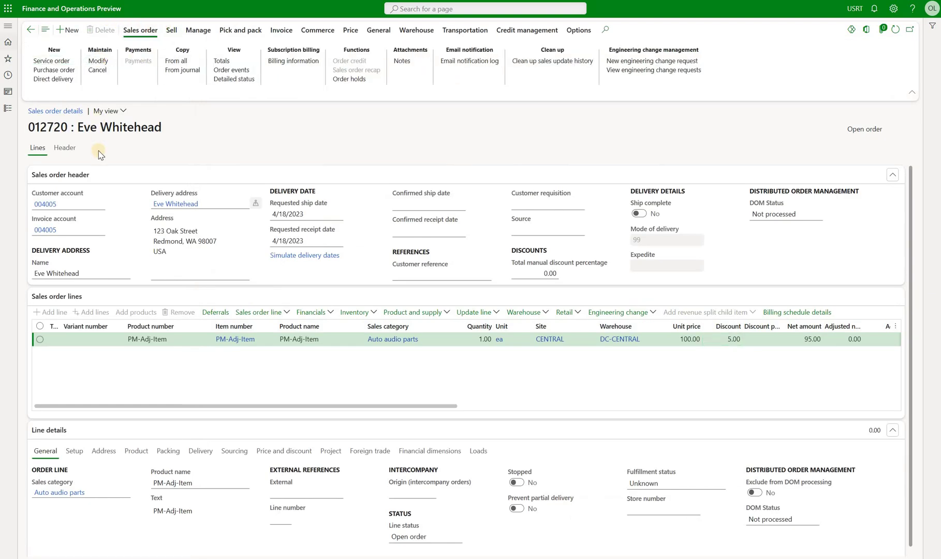
pyautogui.click(499, 340)
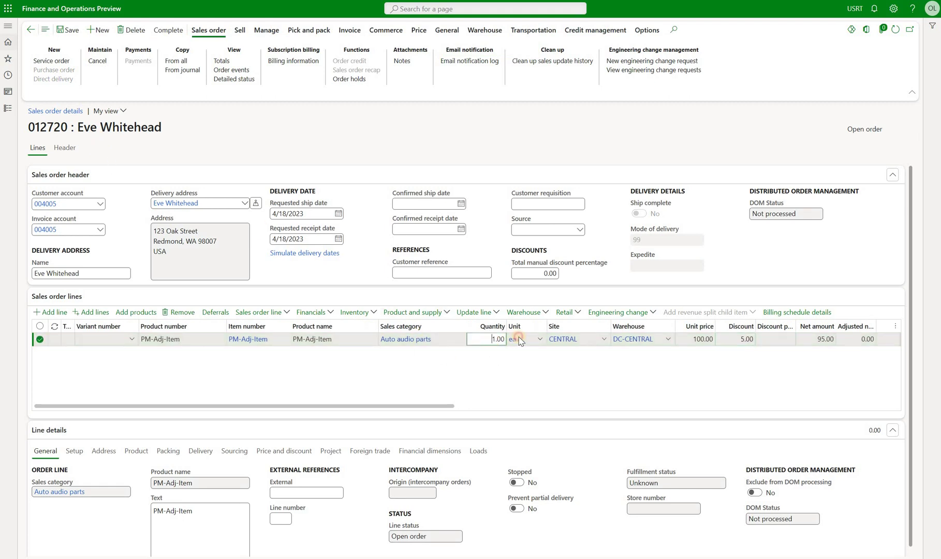
pyautogui.write('200')
pyautogui.press('Tab')
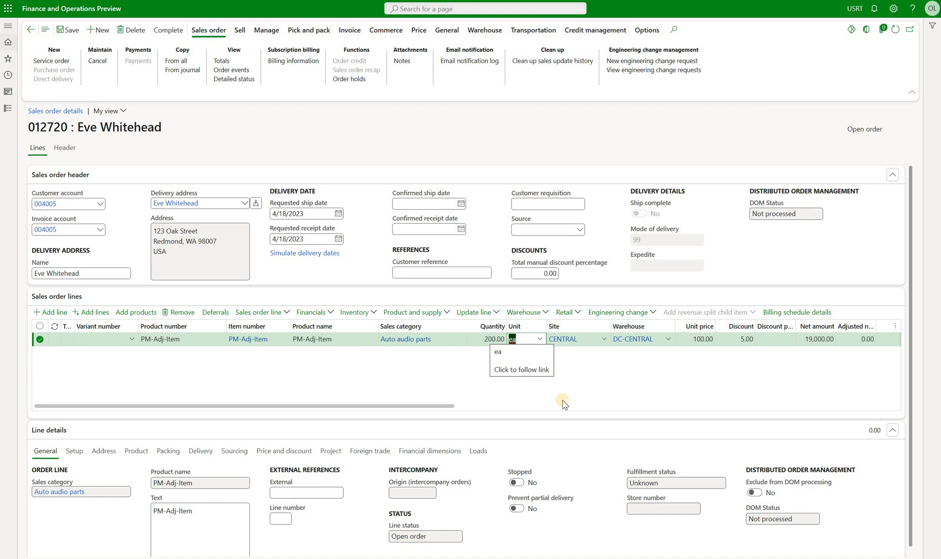
# View the order line's price details and examine the sales line price discount from ST100101
pyautogui.click(255, 313)
pyautogui.click(255, 315)
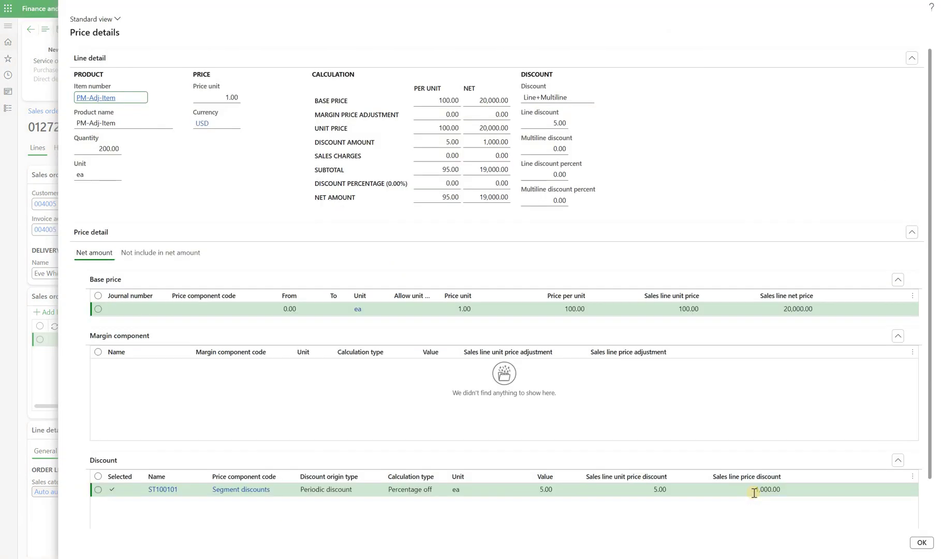
pyautogui.click(753, 490)
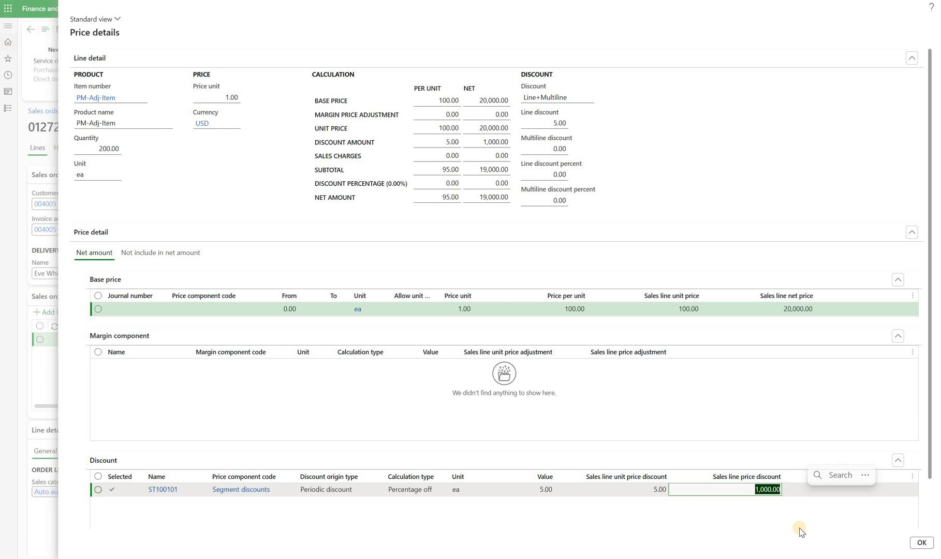
pyautogui.click(917, 543)
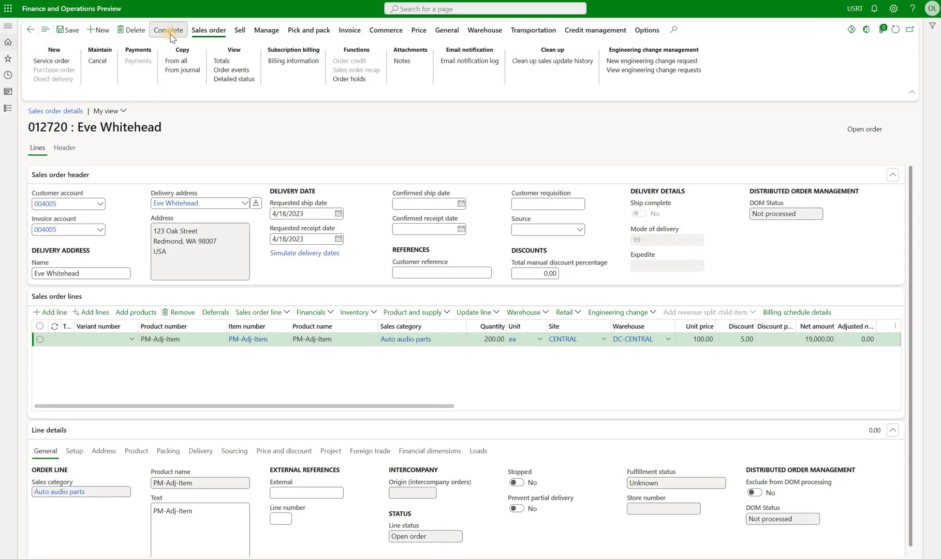
# Complete the modified sales order and check the discount applied to its 200-piece line
pyautogui.click(259, 312)
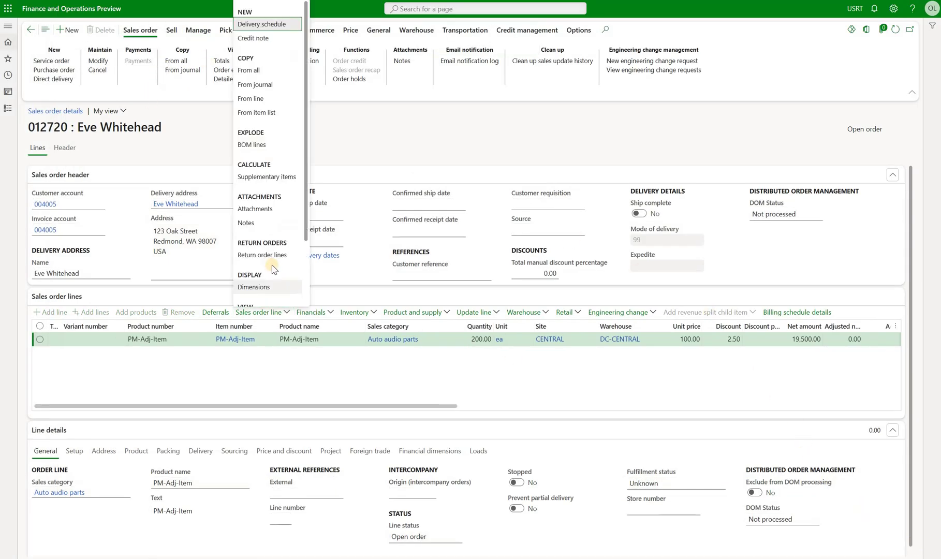
pyautogui.click(253, 254)
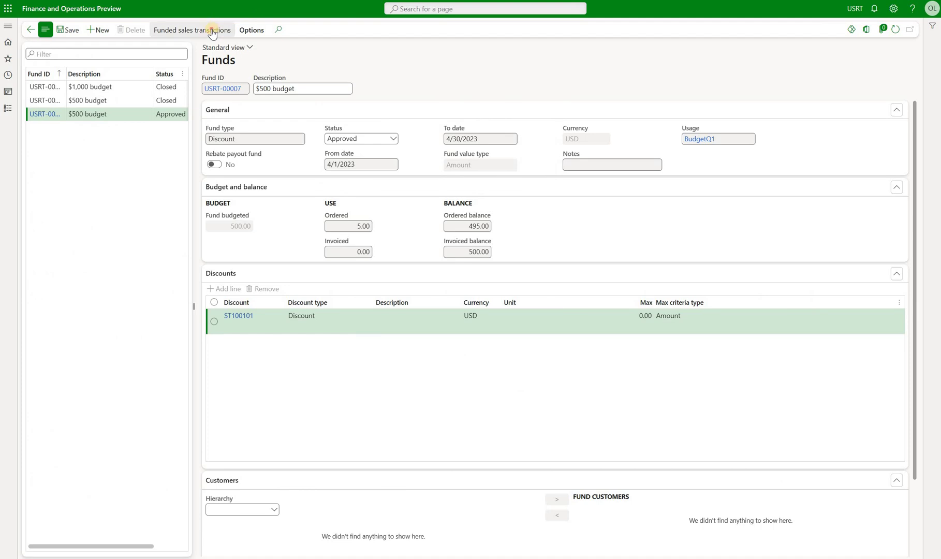
# Recheck the fund's funded sales transaction for the 200-piece order, and refresh the fund to examine its updated use and balance
pyautogui.click(212, 31)
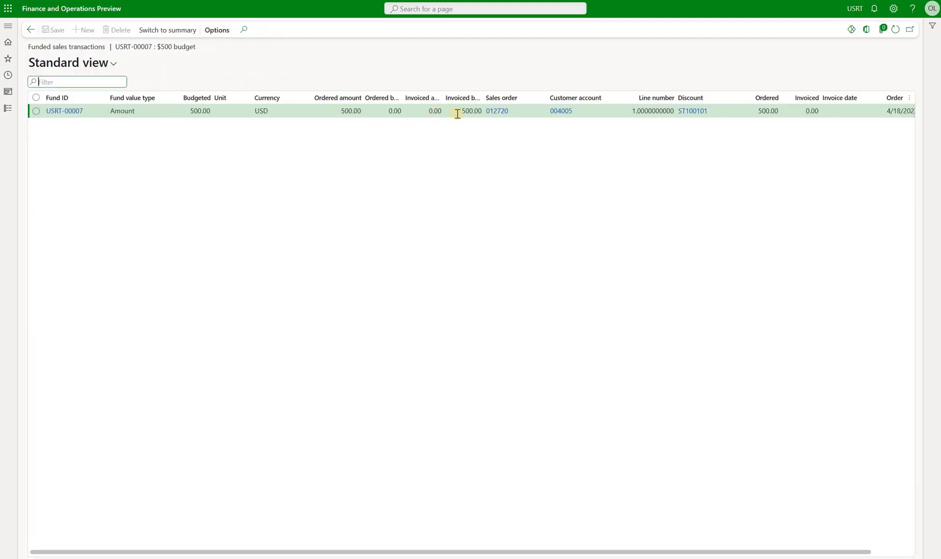
pyautogui.click(766, 110)
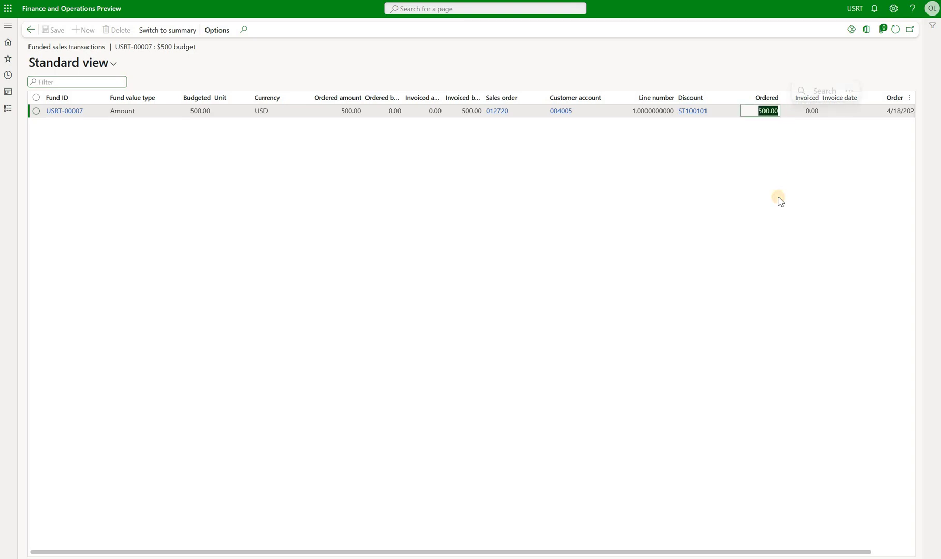
pyautogui.press('Escape')
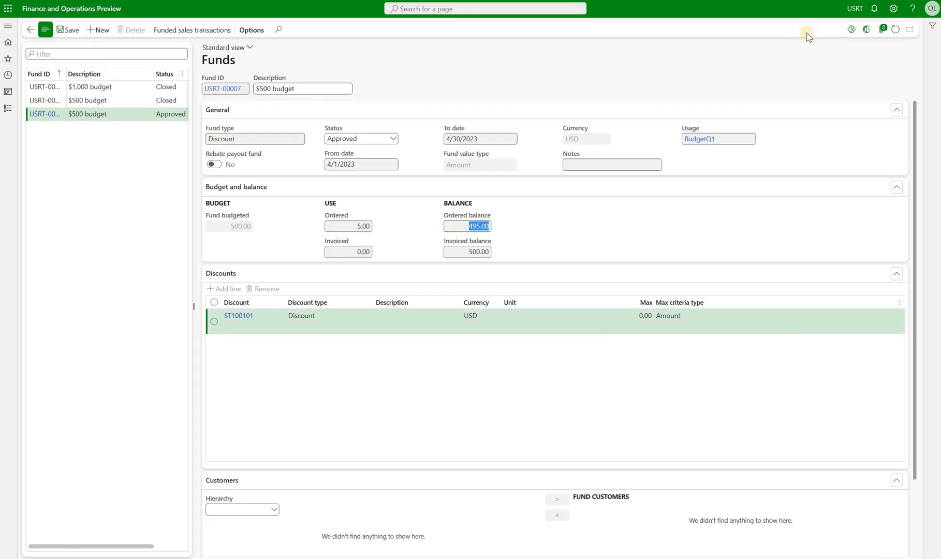
pyautogui.click(895, 30)
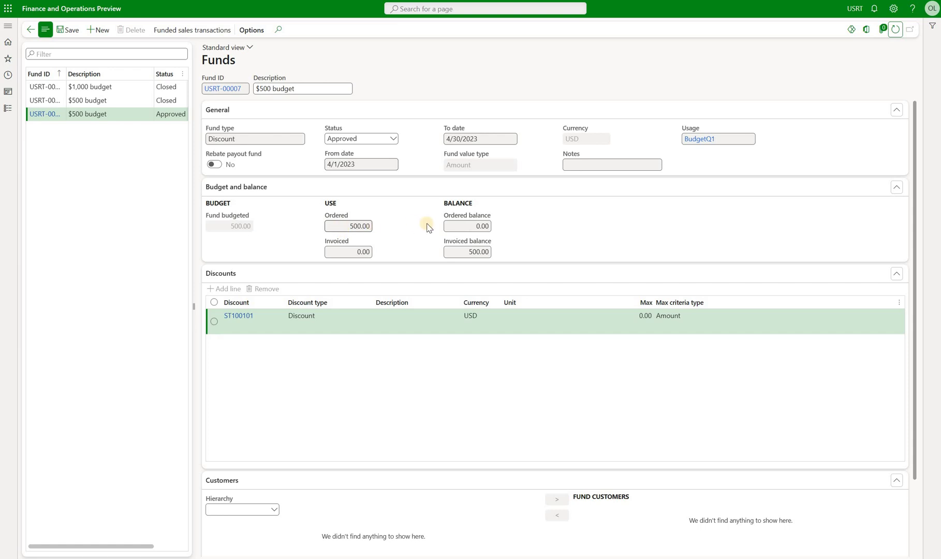
pyautogui.moveTo(460, 228); pyautogui.dragTo(588, 218)
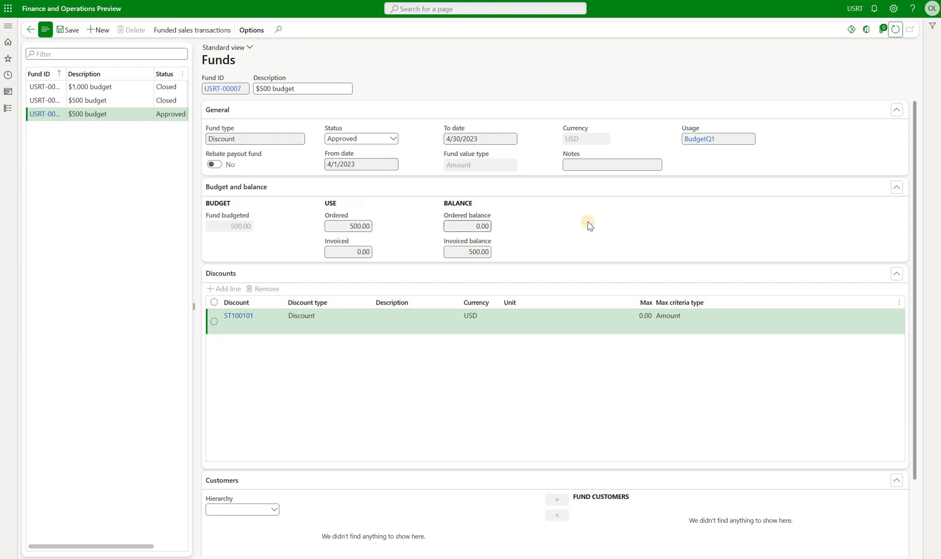
pyautogui.click(552, 238)
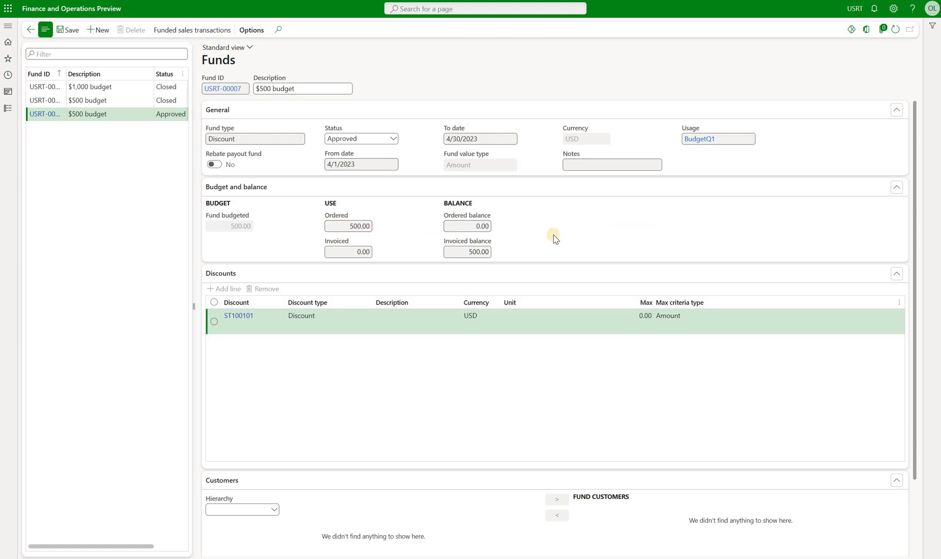